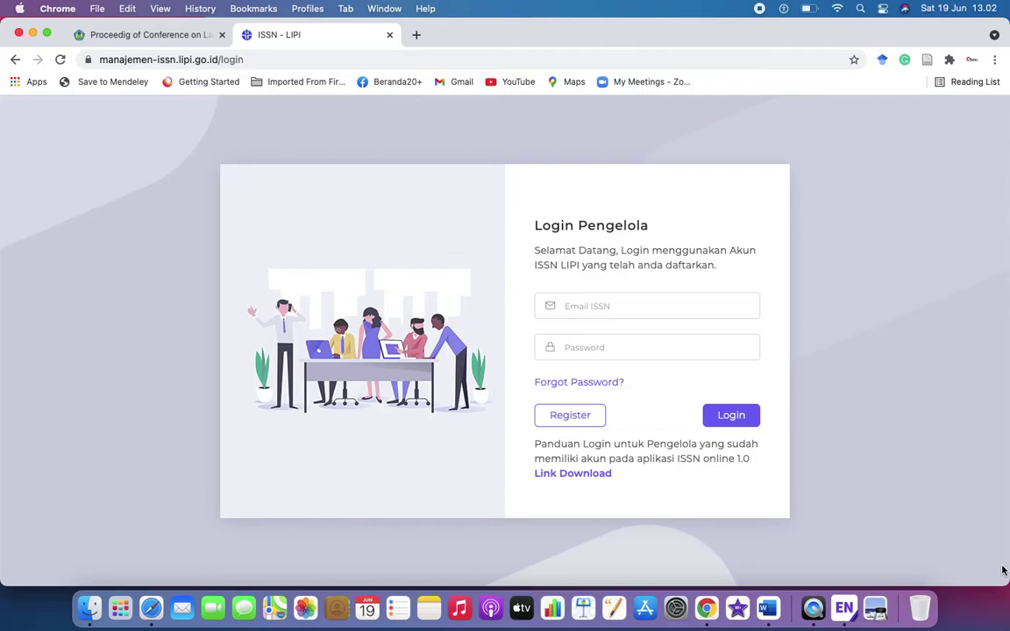
# Log in with the manager account's e-mail and password, retyping the password after the login error
pyautogui.click(659, 305)
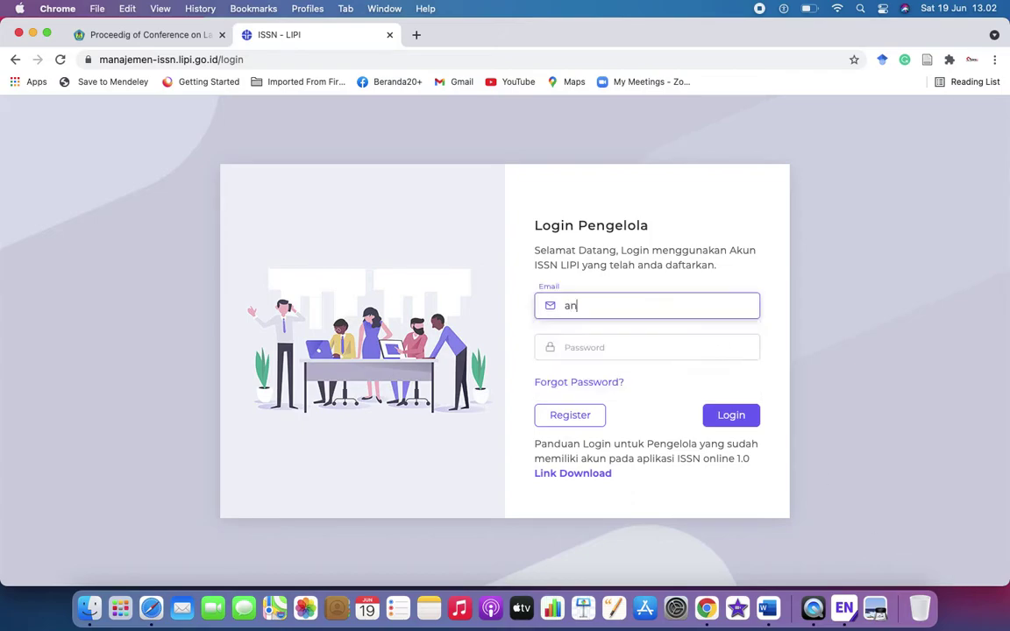
pyautogui.press('Tab')
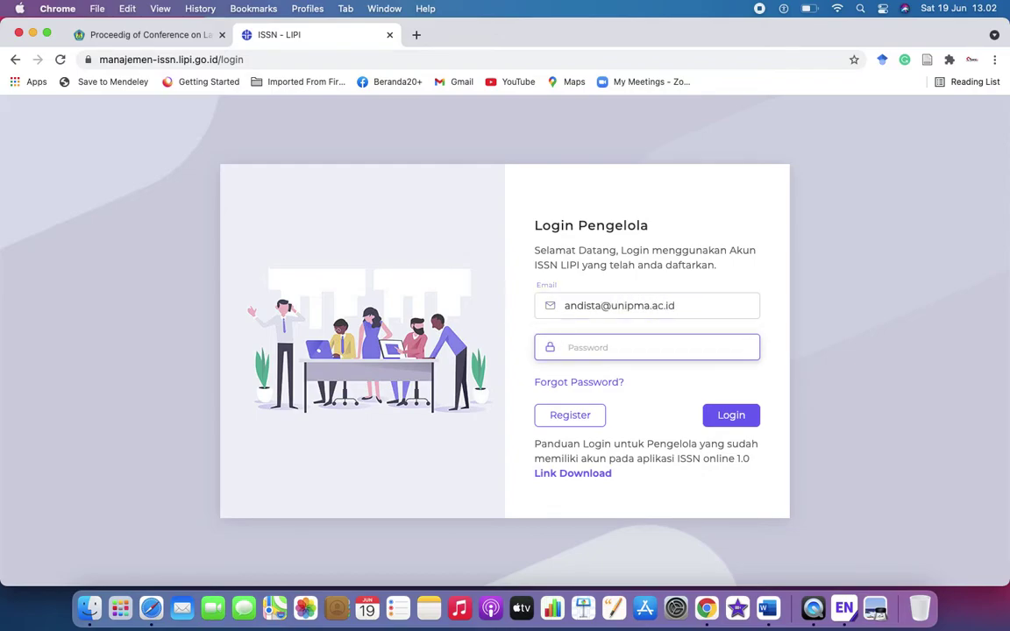
pyautogui.write('***')
pyautogui.click(733, 414)
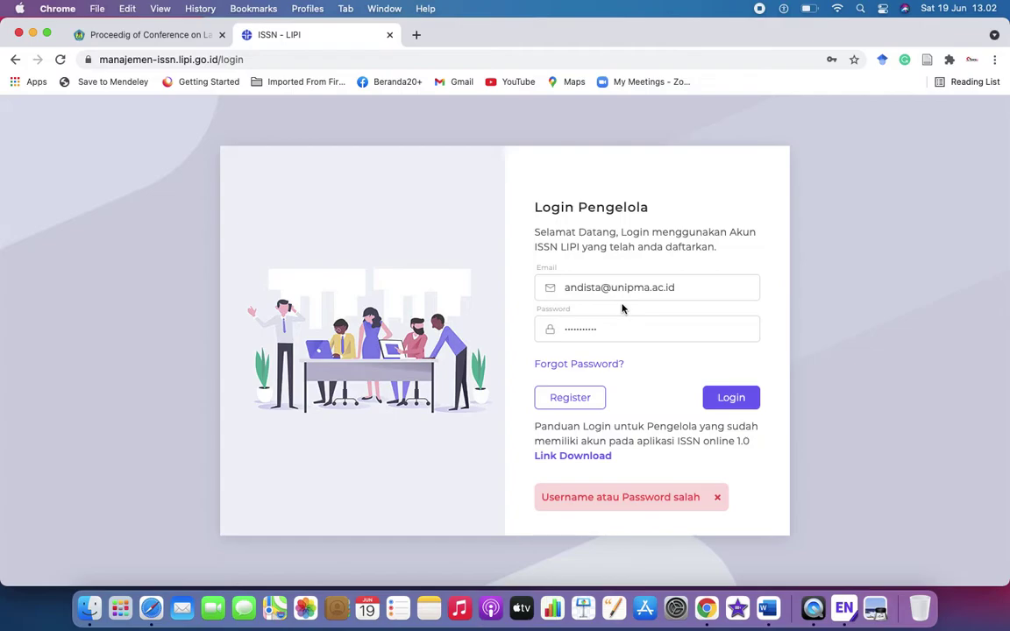
pyautogui.click(635, 336)
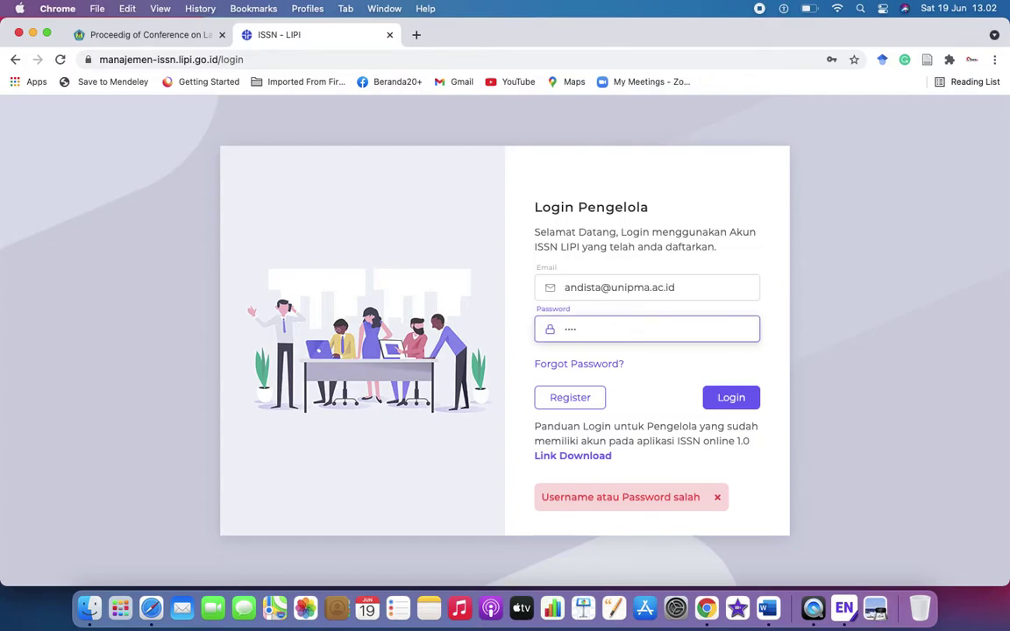
pyautogui.press('BackSpace')
pyautogui.write('******')
pyautogui.press('Return')
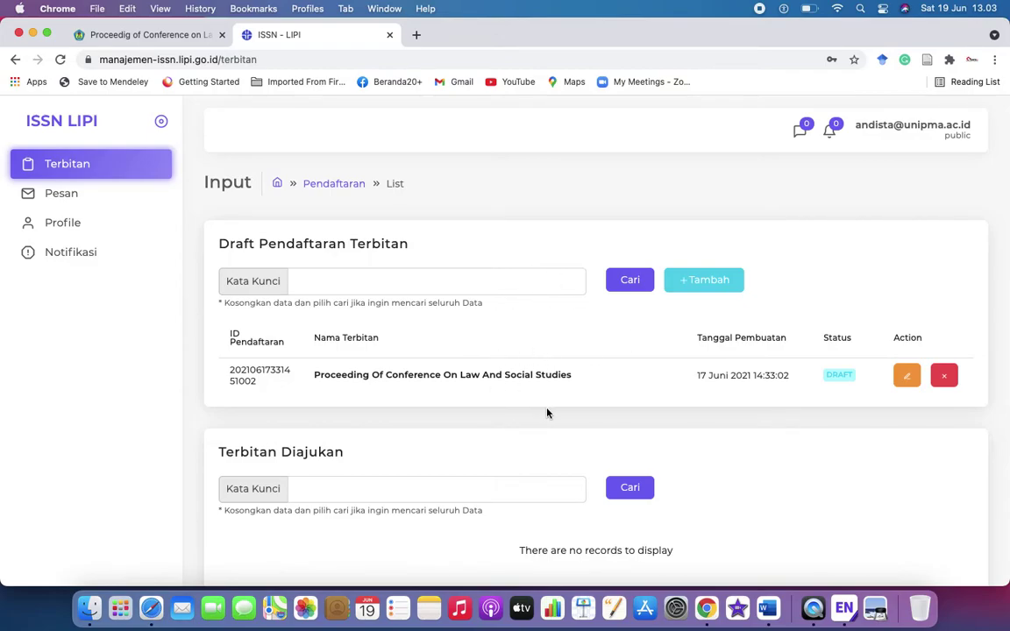
# Open the proceeding's draft and change 'Of' and 'On' to lowercase in the Judul Utama
pyautogui.click(908, 378)
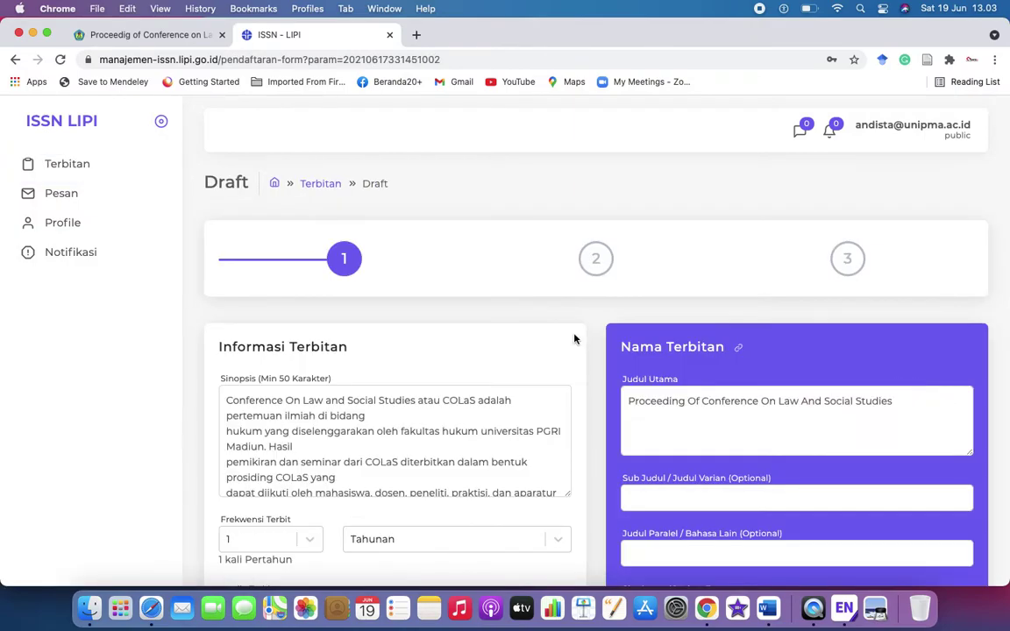
pyautogui.click(693, 401)
pyautogui.press('BackSpace')
pyautogui.write('o')
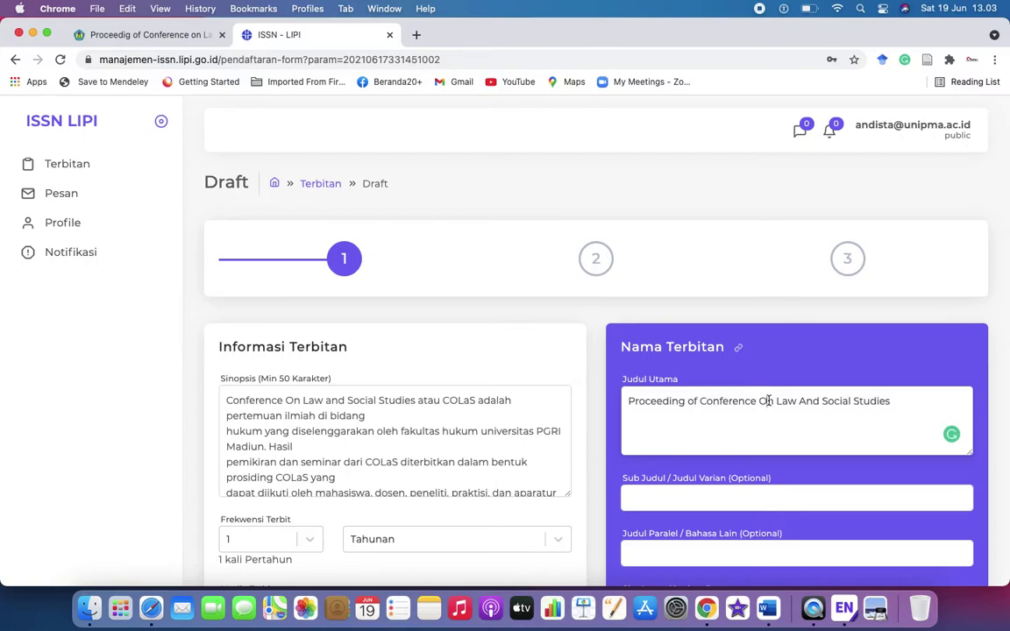
pyautogui.click(768, 401)
pyautogui.press('BackSpace')
pyautogui.write('o')
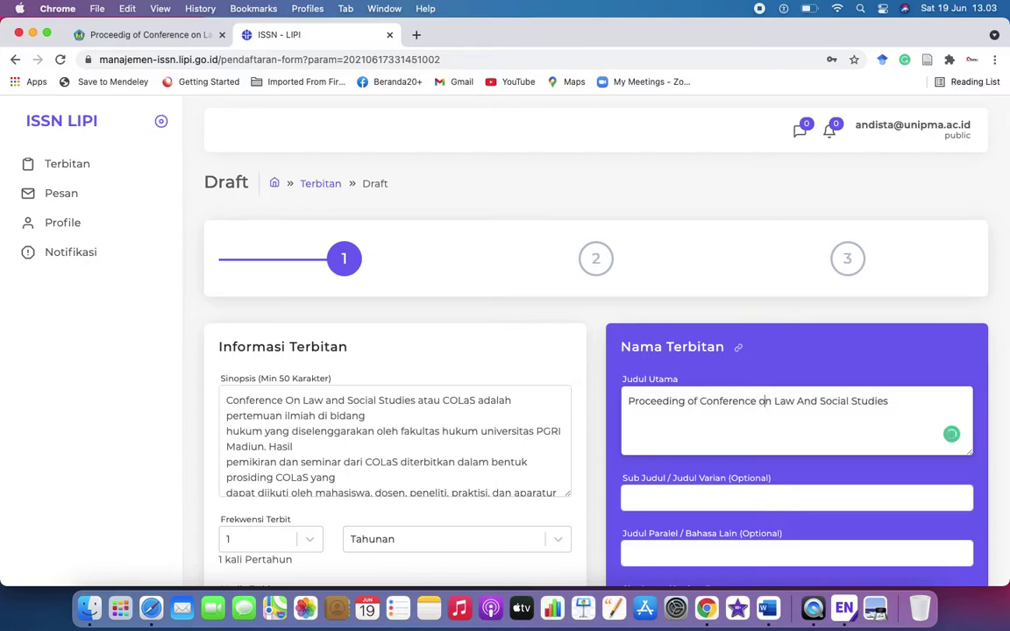
pyautogui.scroll(-3, 532, 418)
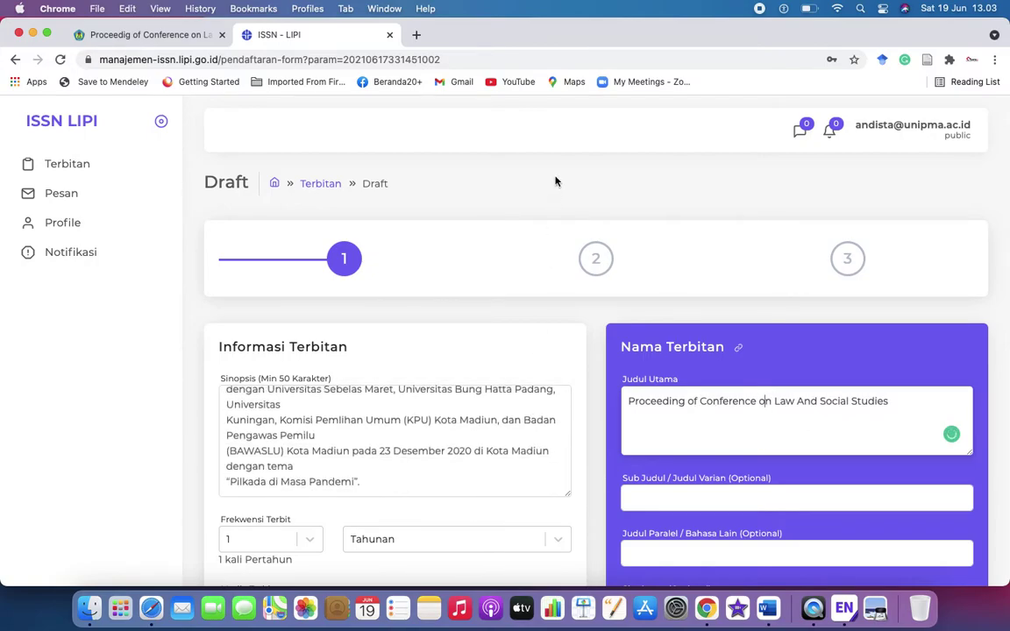
pyautogui.scroll(-10, 555, 180)
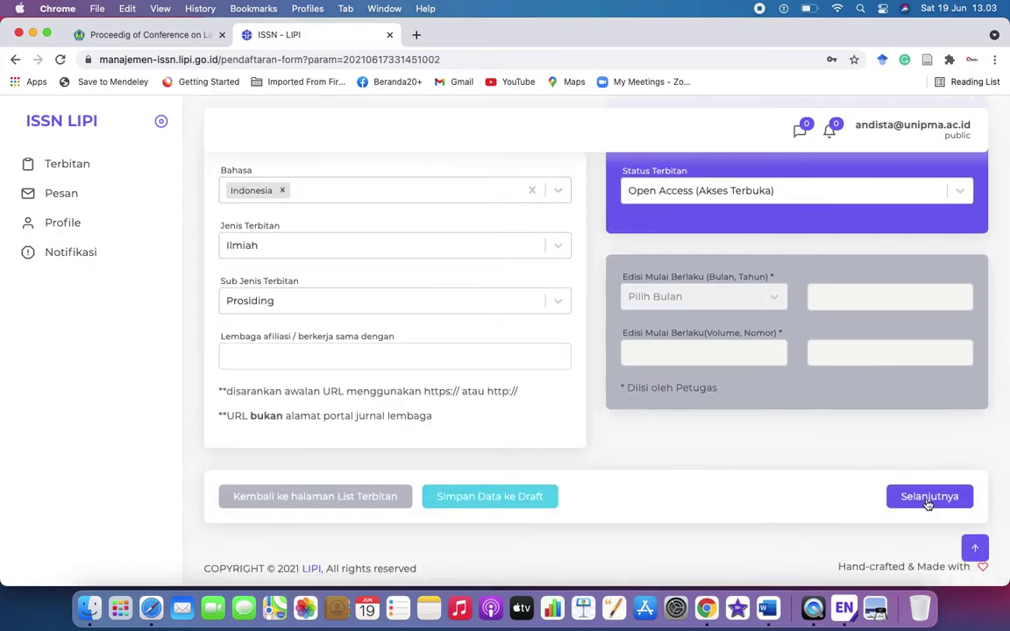
# On the documents step, upload 'Surat Permohonan ISSN CoLAS_Ok.pdf' from ISSN COLAS as Surat Permohonan Lembaga
pyautogui.click(927, 498)
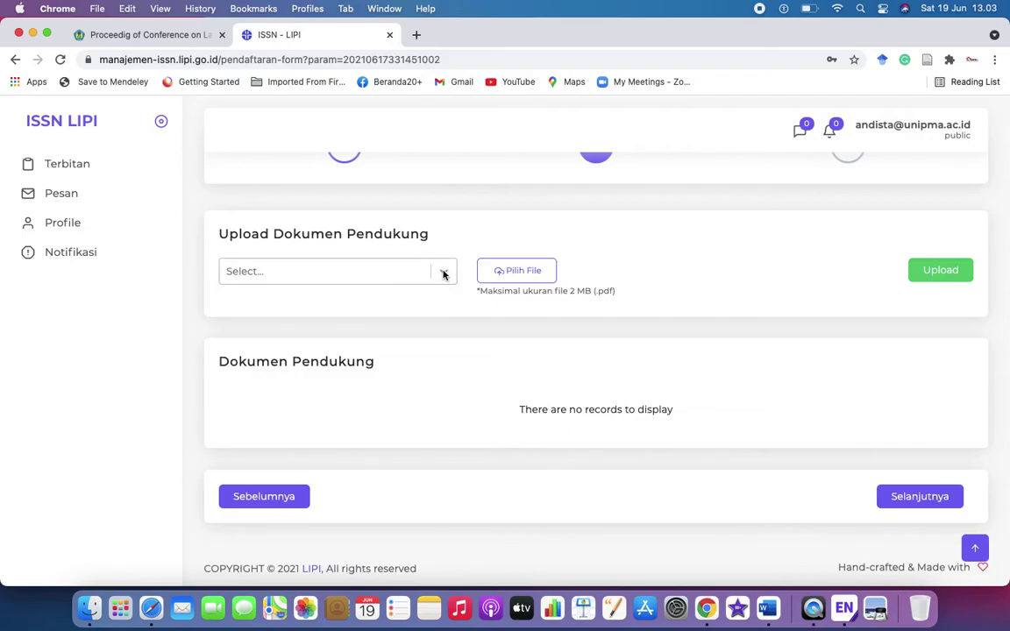
pyautogui.scroll(2, 664, 268)
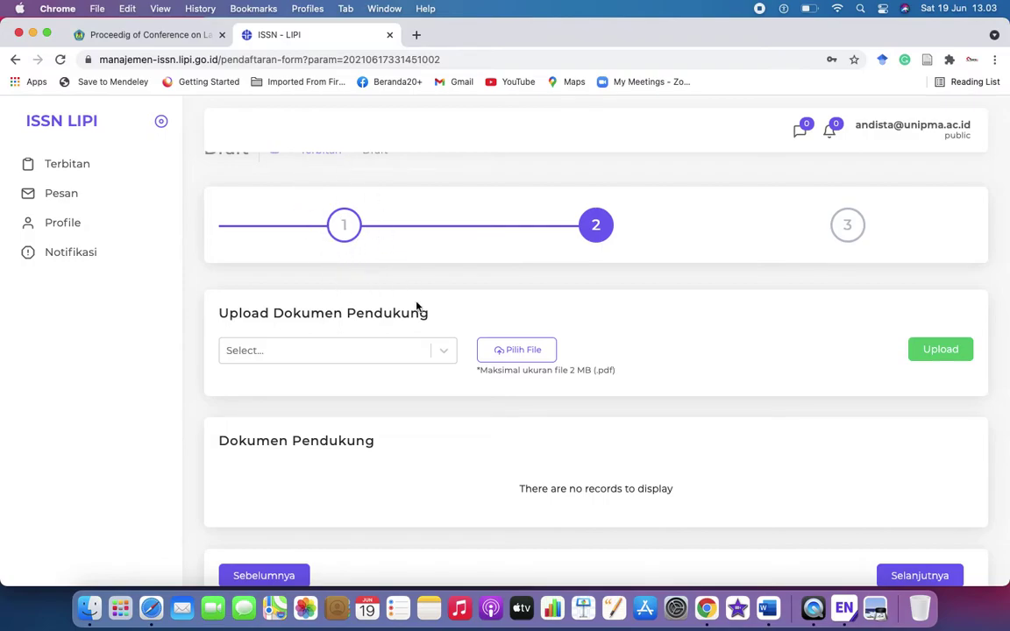
pyautogui.click(439, 359)
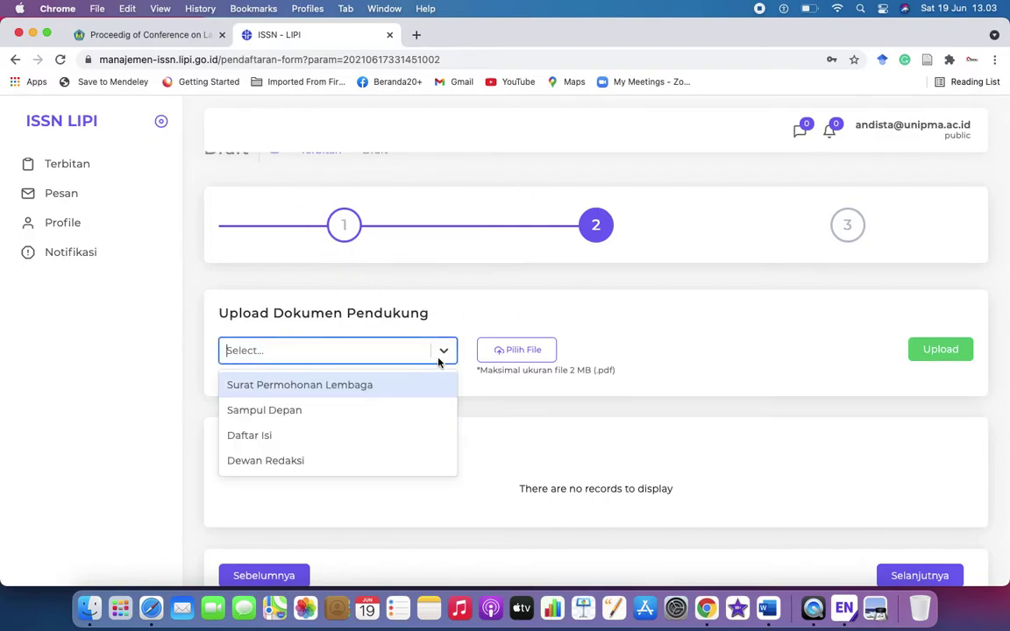
pyautogui.click(399, 388)
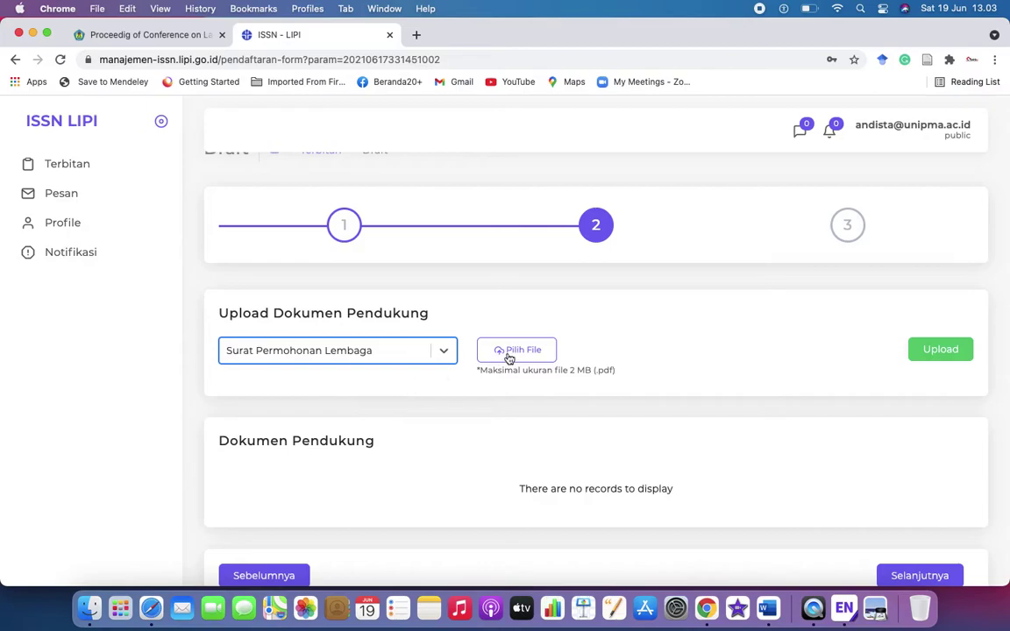
pyautogui.click(527, 352)
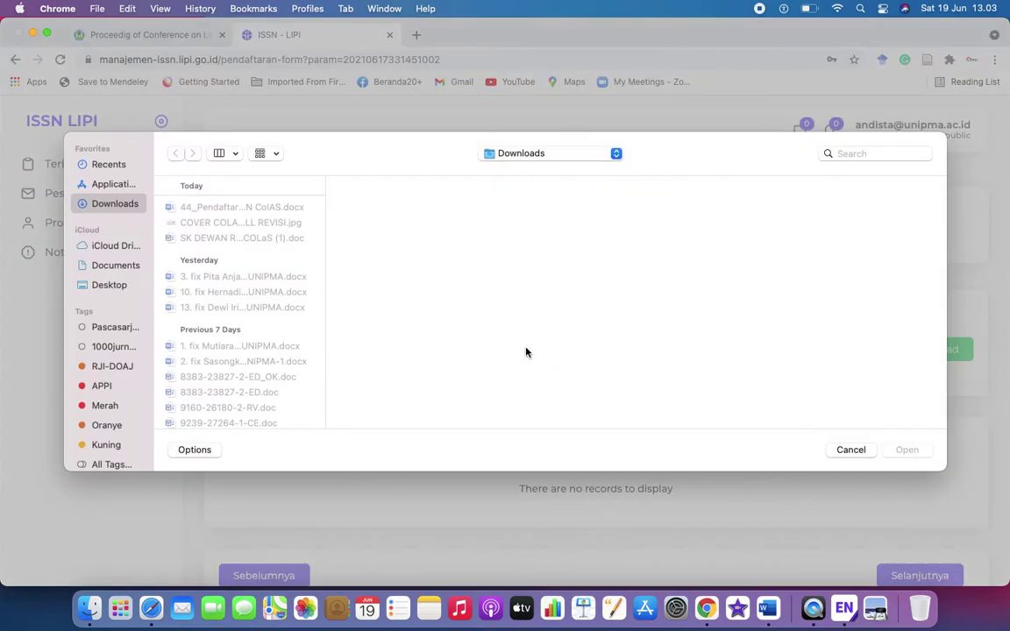
pyautogui.click(130, 264)
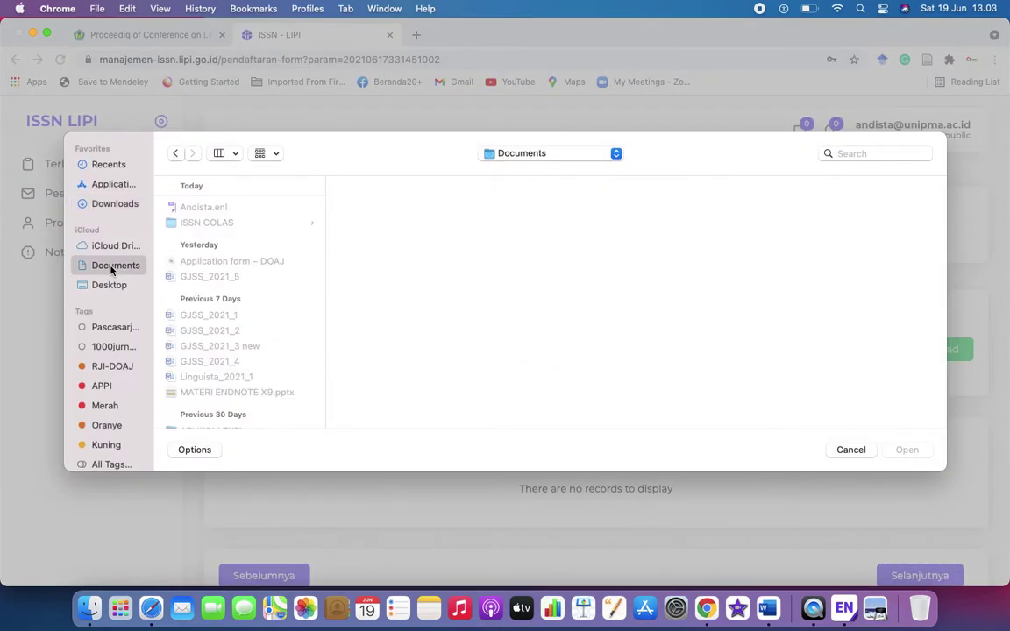
pyautogui.click(204, 225)
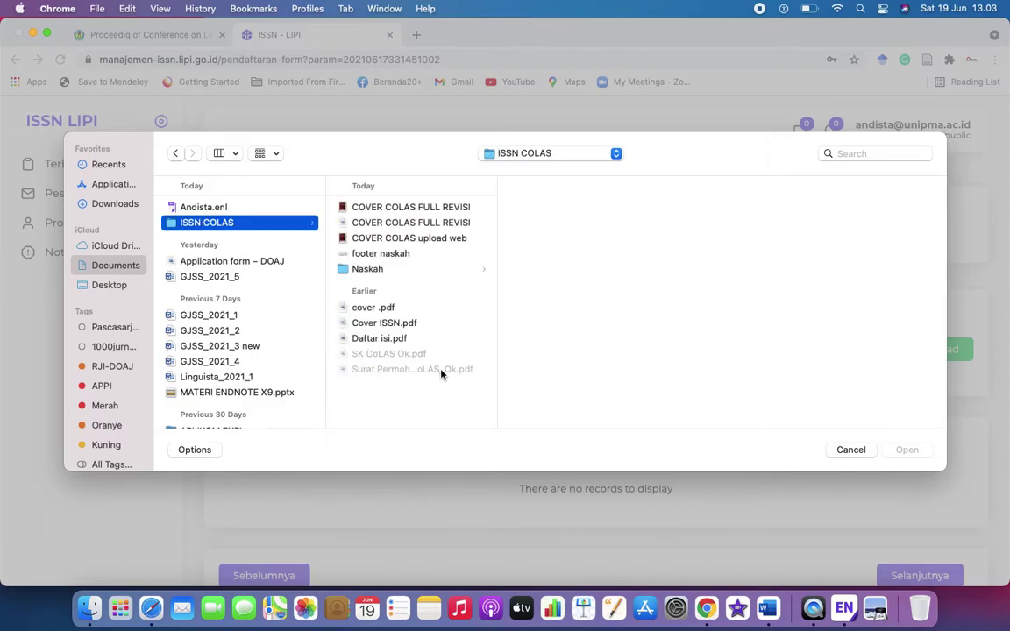
pyautogui.click(441, 371)
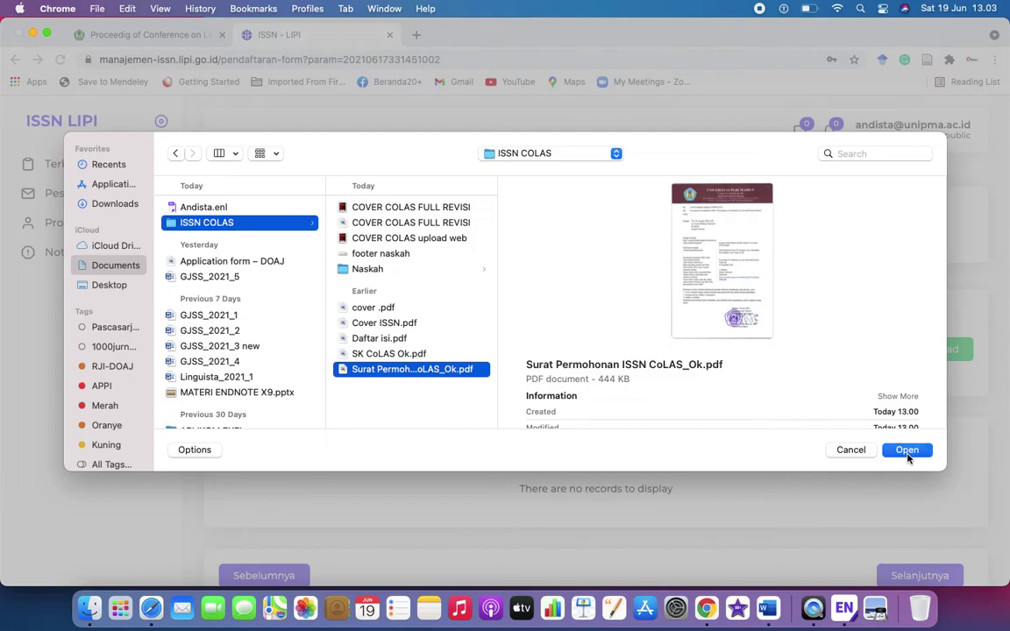
pyautogui.click(907, 450)
pyautogui.click(947, 351)
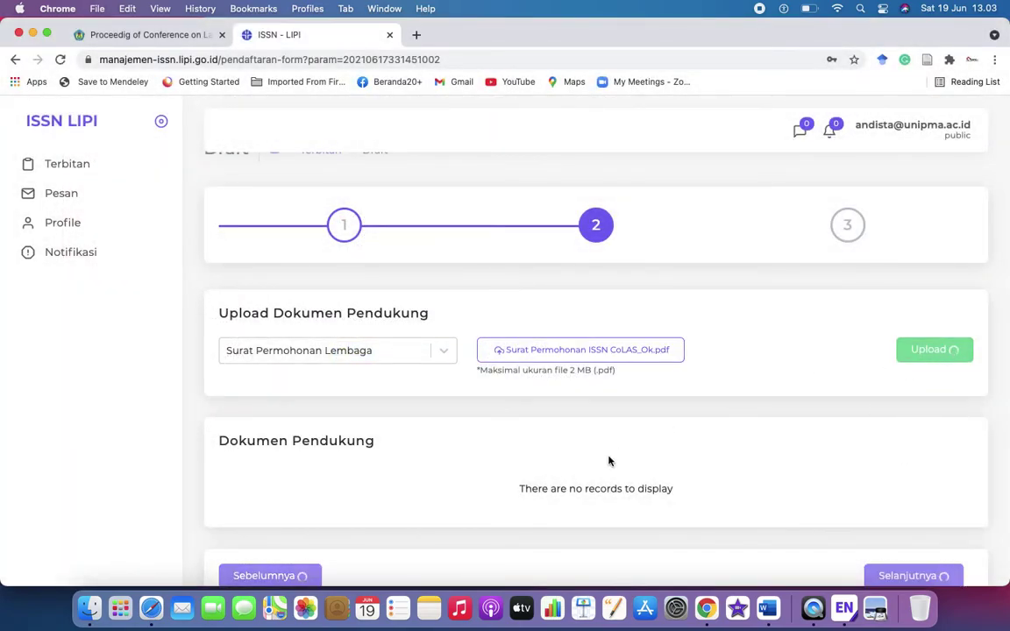
# Upload 'SK CoLAS Ok.pdf' as the Dewan Redaksi document
pyautogui.scroll(-3, 609, 461)
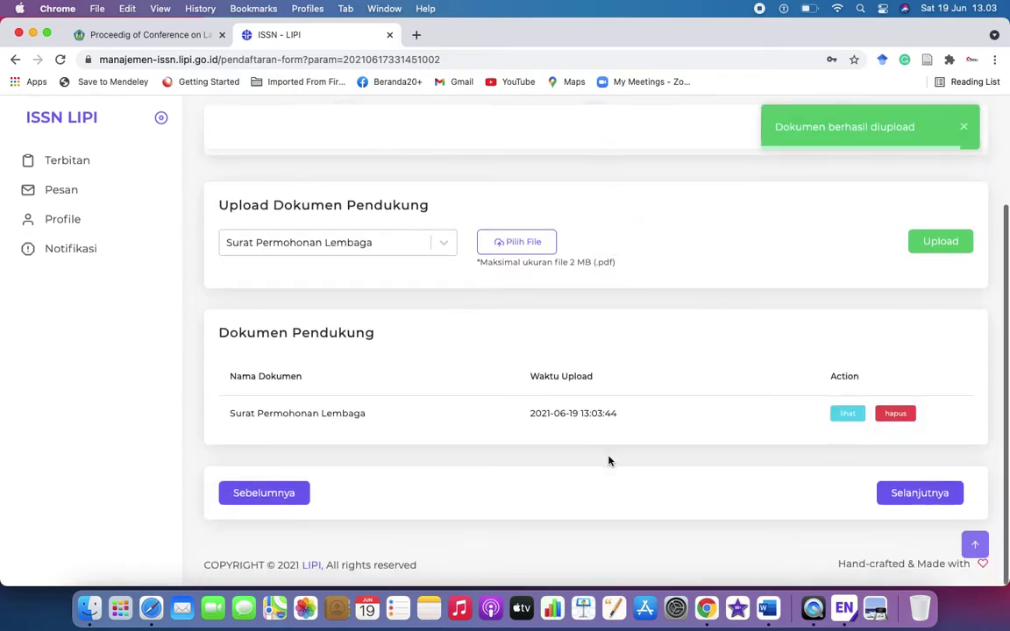
pyautogui.click(441, 247)
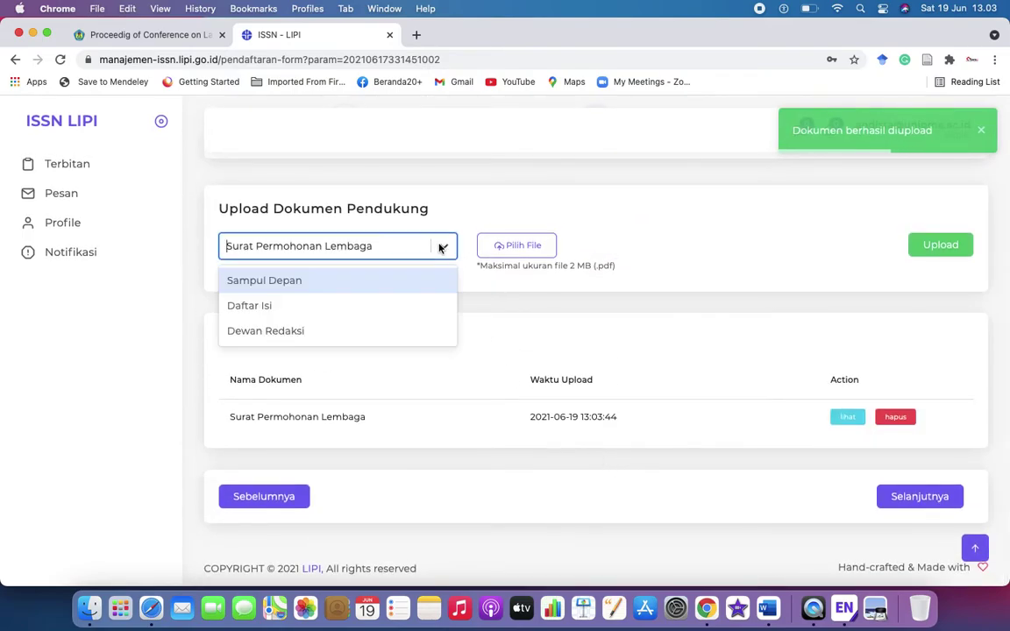
pyautogui.click(382, 331)
pyautogui.click(529, 251)
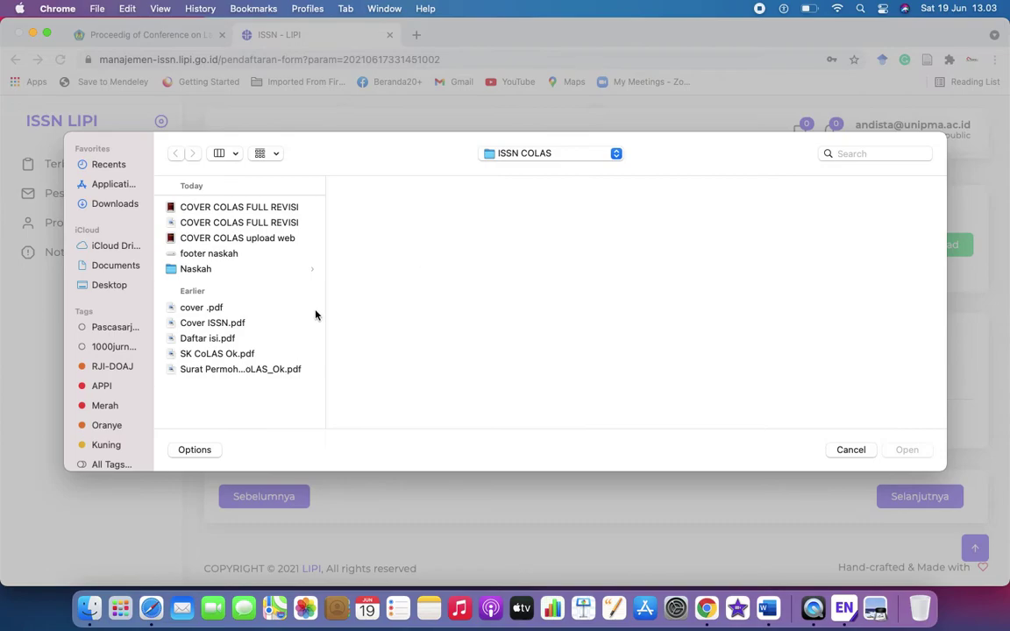
pyautogui.doubleClick(219, 354)
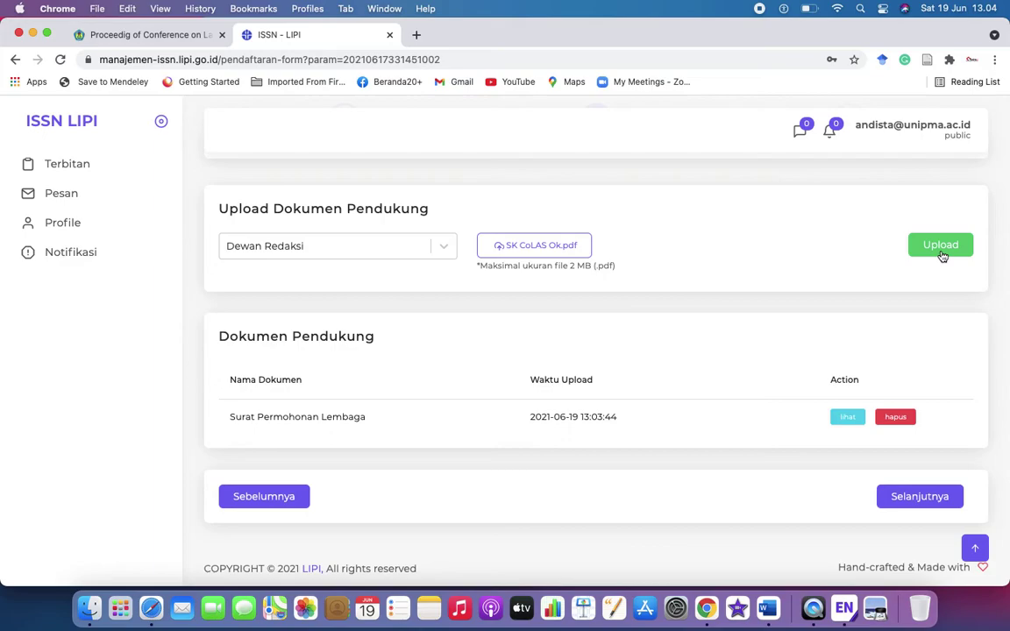
pyautogui.click(939, 248)
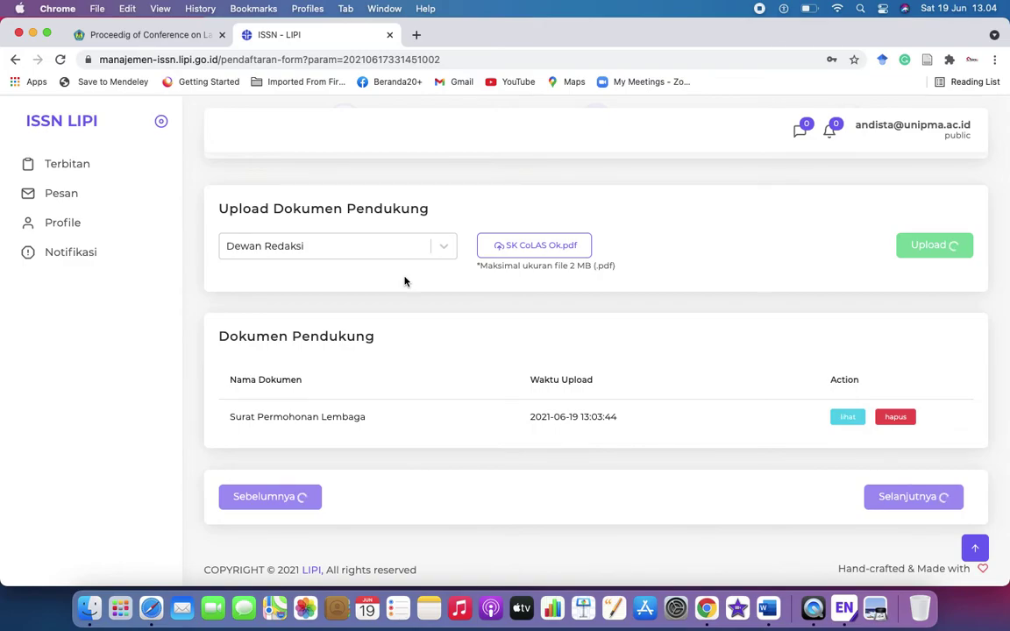
# Upload 'Cover ISSN.pdf' as the Sampul Depan document
pyautogui.click(443, 248)
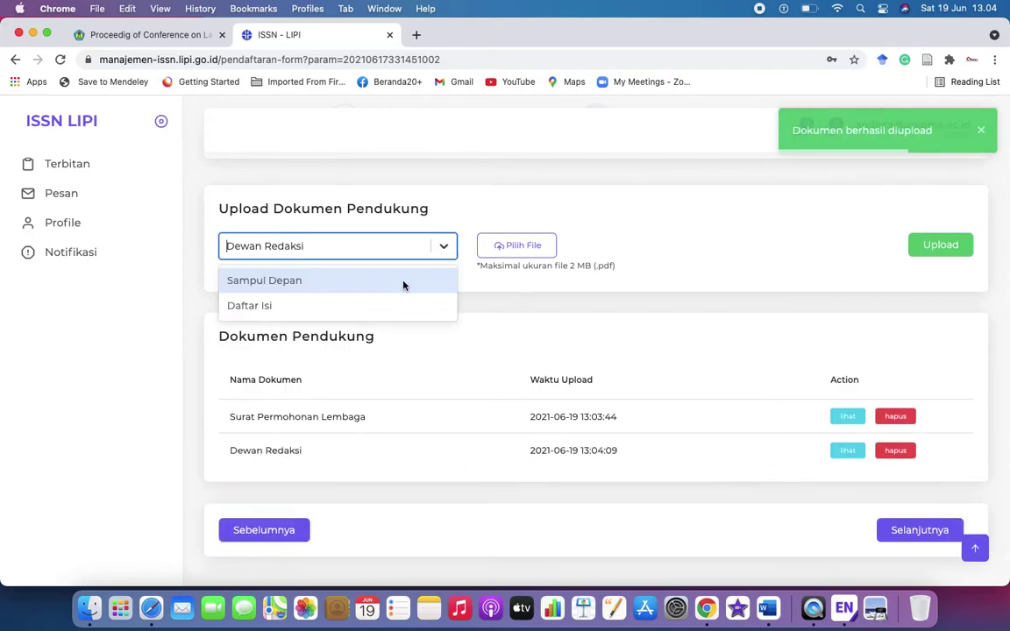
pyautogui.click(388, 280)
pyautogui.click(532, 250)
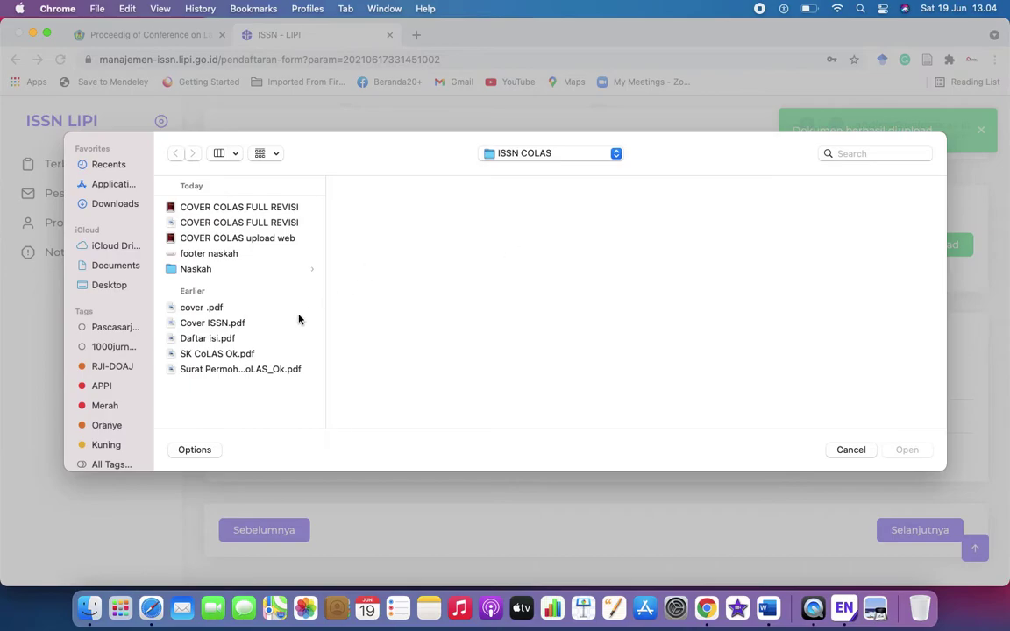
pyautogui.click(212, 323)
pyautogui.click(906, 450)
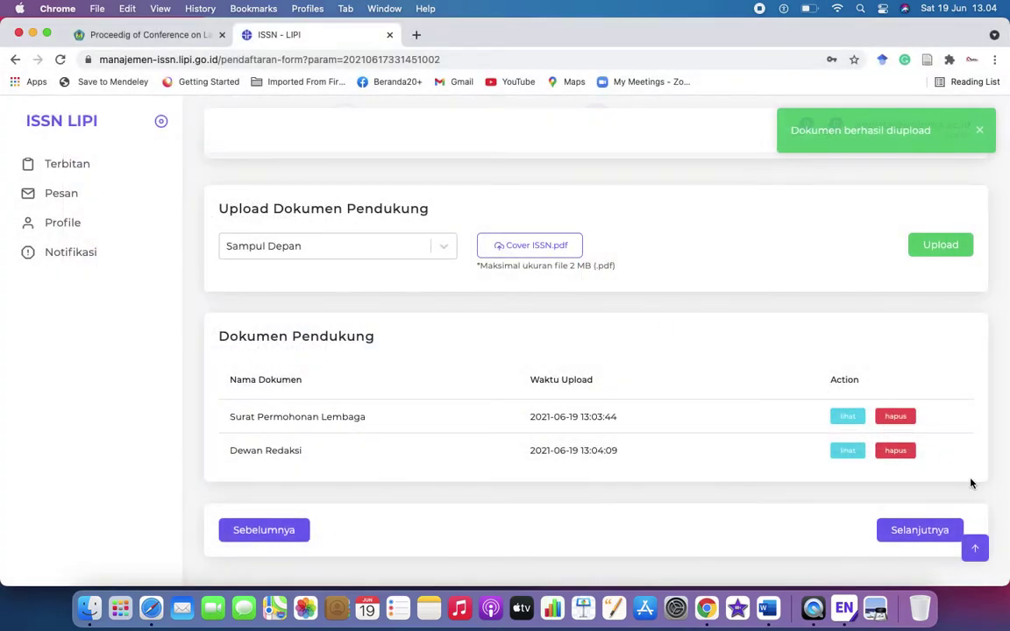
pyautogui.click(966, 246)
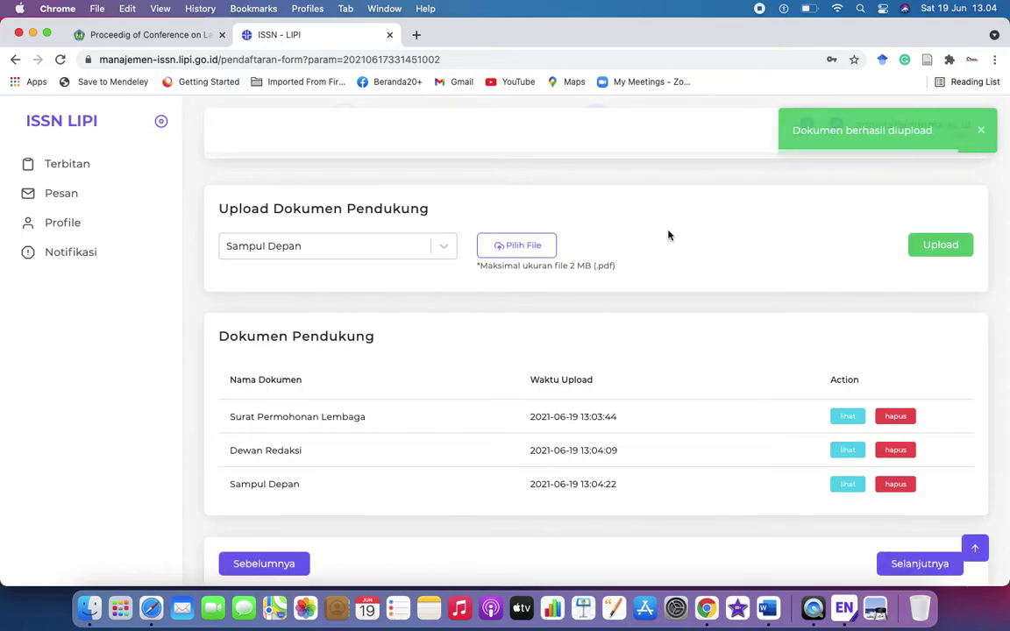
# Upload 'Daftar isi.pdf' as the Daftar Isi document
pyautogui.click(446, 248)
pyautogui.click(386, 280)
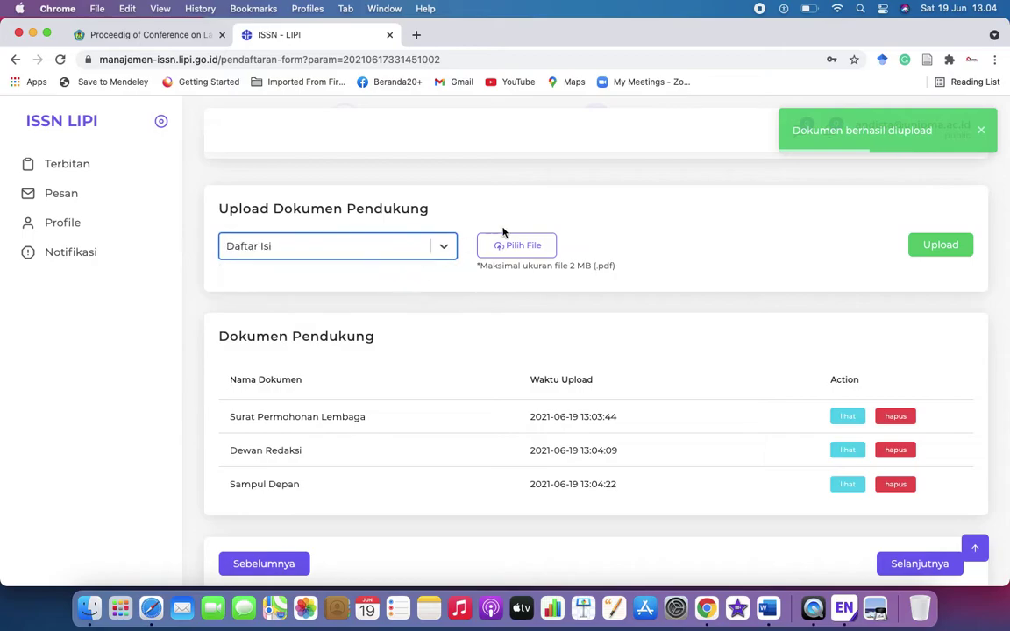
pyautogui.click(513, 246)
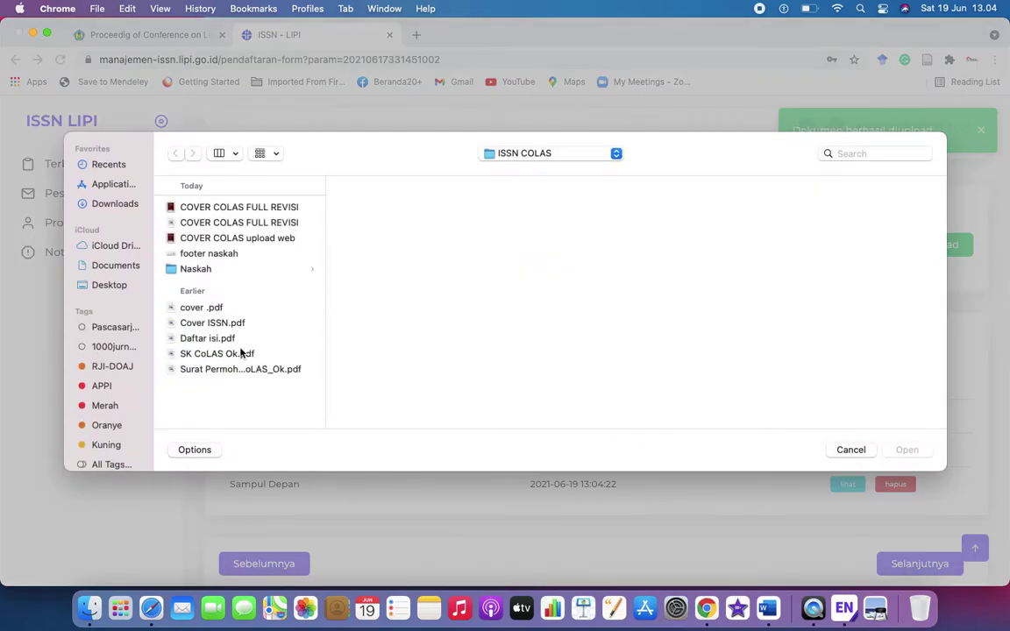
pyautogui.doubleClick(224, 339)
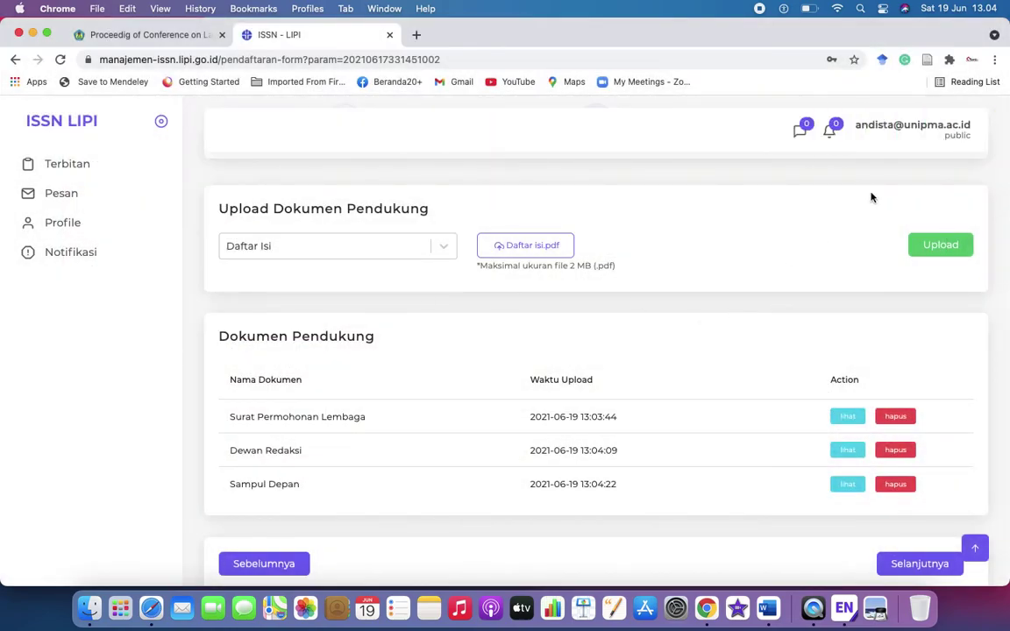
pyautogui.click(956, 253)
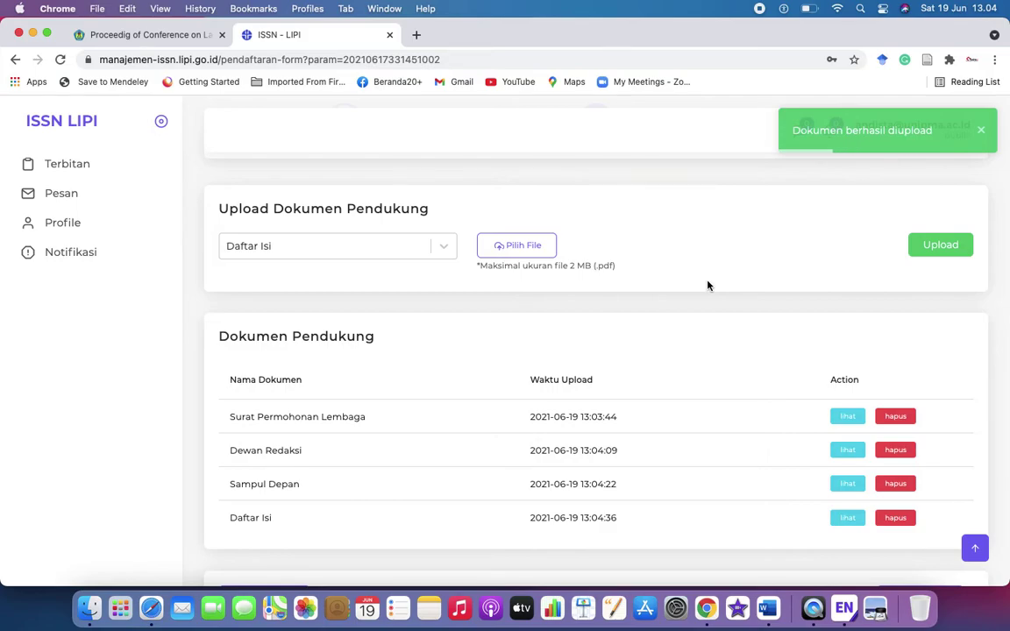
# Review the four uploaded documents and confirm no document types remain in the list
pyautogui.scroll(-2, 708, 284)
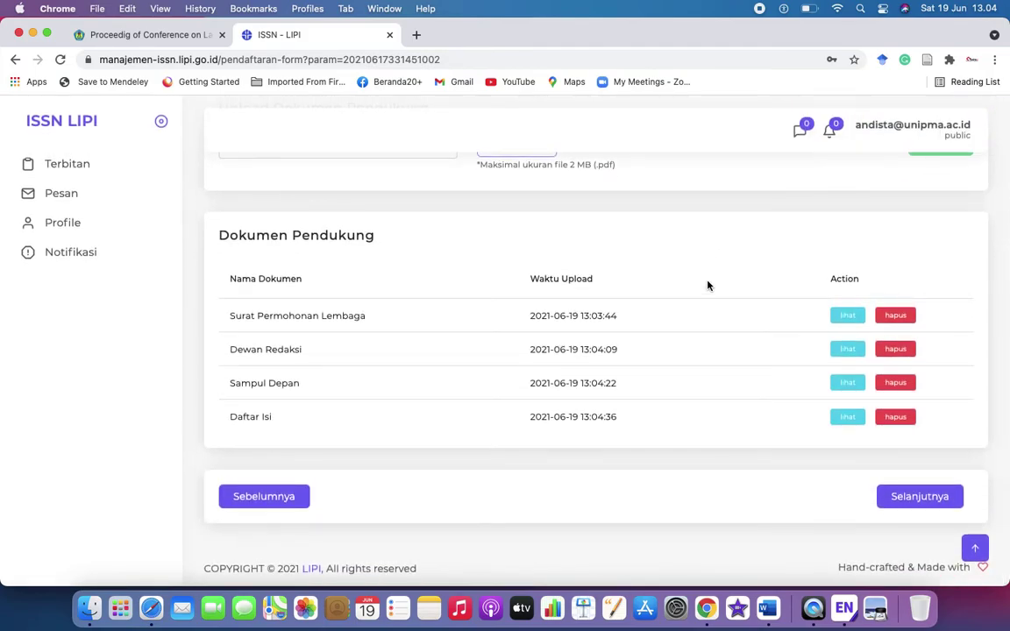
pyautogui.scroll(5, 708, 284)
pyautogui.scroll(-5, 706, 287)
pyautogui.scroll(2, 655, 225)
pyautogui.click(393, 255)
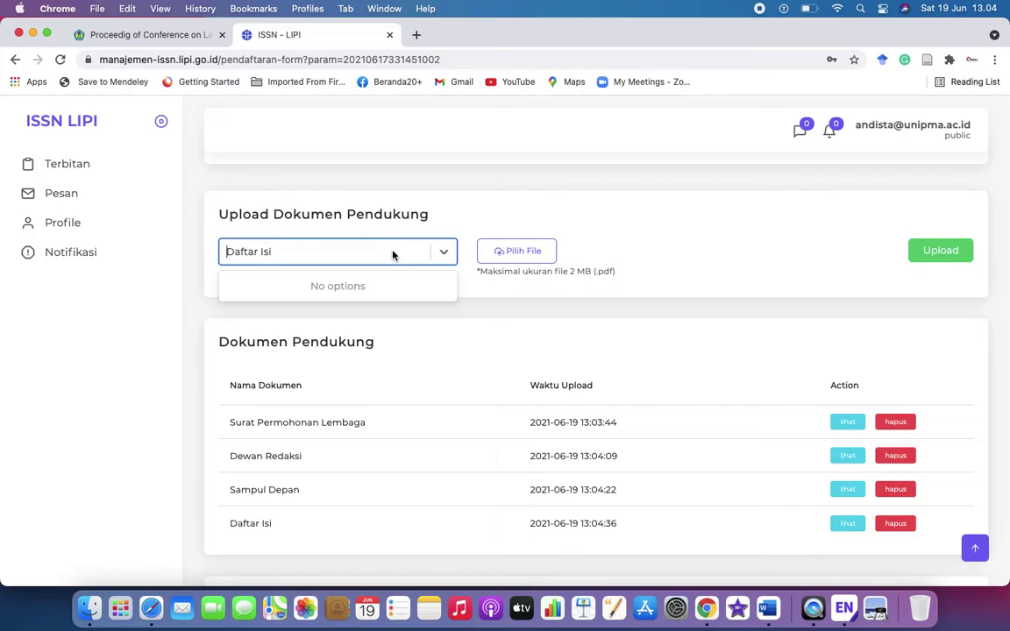
pyautogui.click(674, 217)
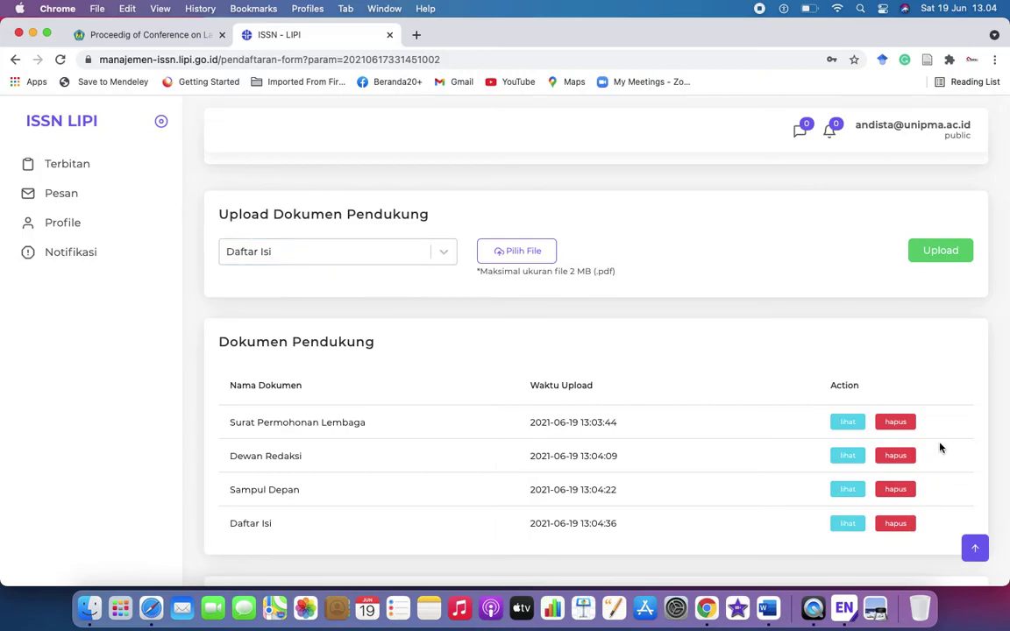
pyautogui.scroll(-2, 942, 446)
# Advance to step 3 and read through the Ketentuan dan Perjanjian terms down to Konfirmasi
pyautogui.click(916, 497)
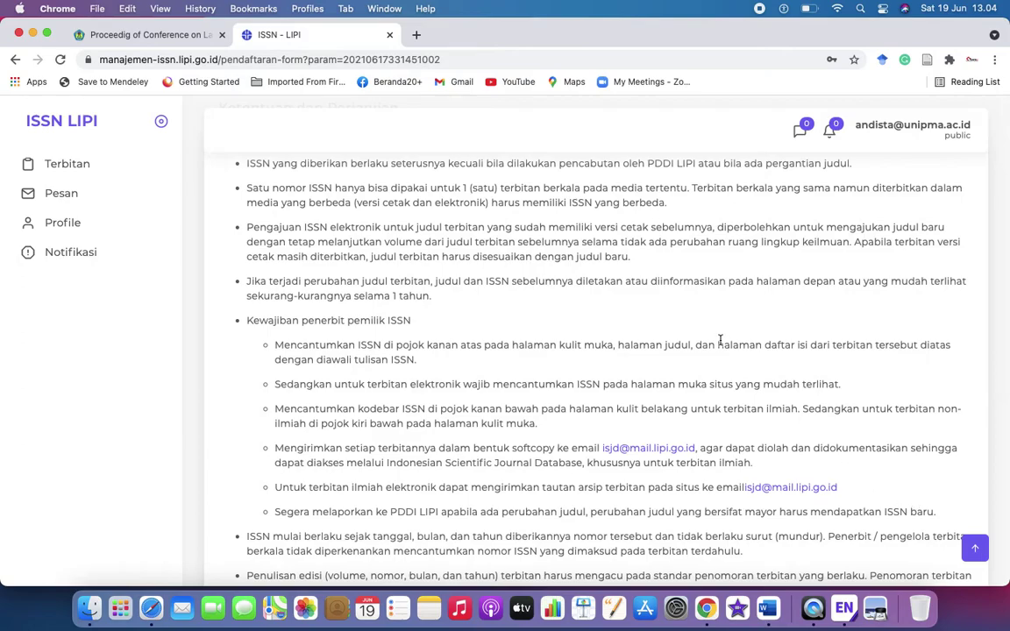
pyautogui.scroll(3, 721, 339)
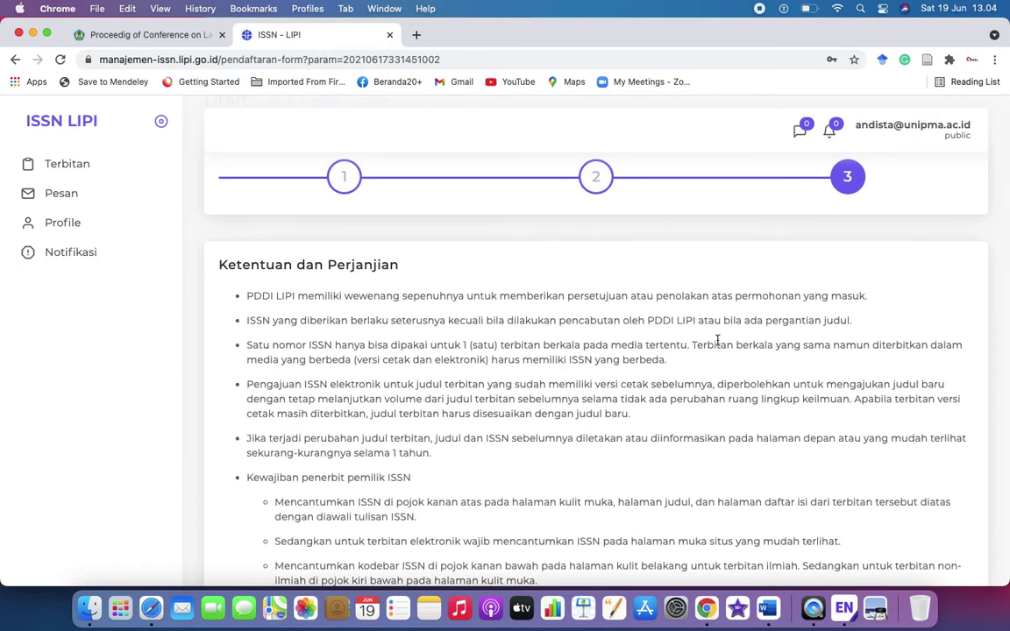
pyautogui.scroll(-1, 596, 321)
pyautogui.scroll(-1, 605, 324)
pyautogui.scroll(2, 606, 324)
pyautogui.scroll(-1, 606, 323)
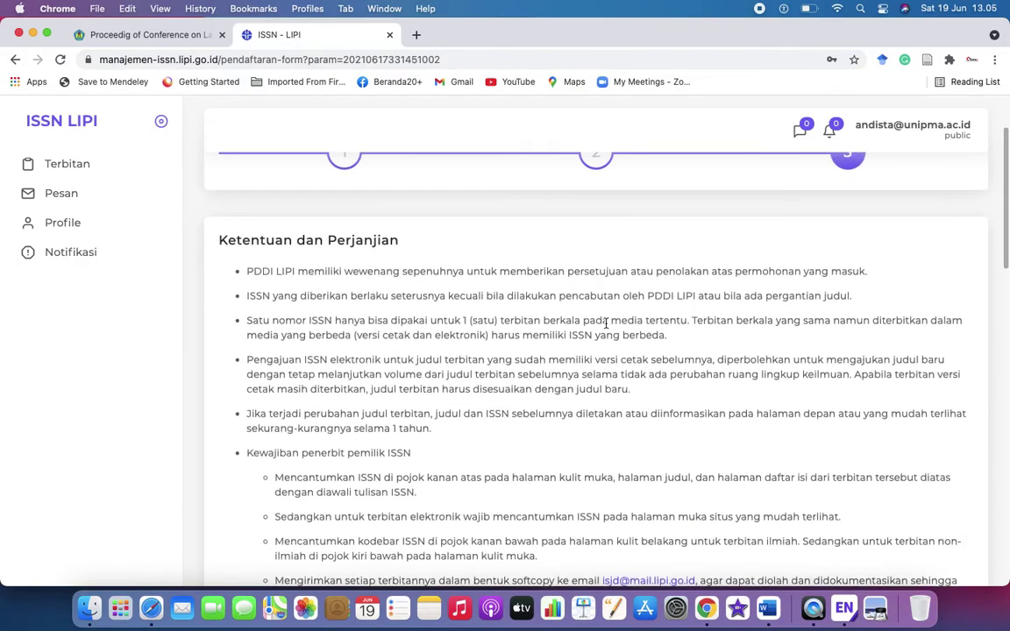
pyautogui.scroll(-1, 453, 306)
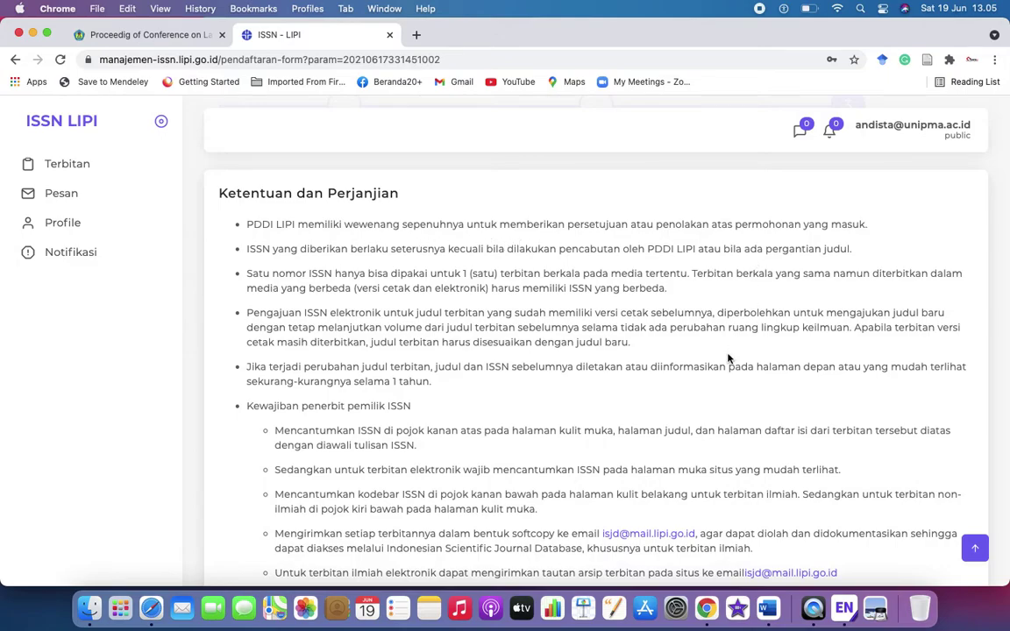
pyautogui.scroll(-2, 728, 358)
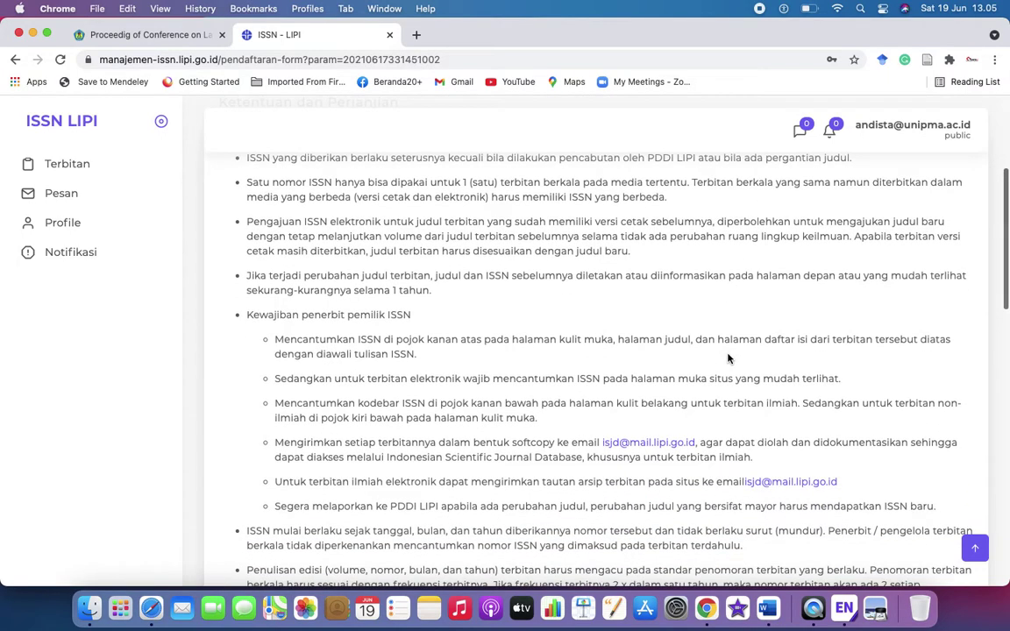
pyautogui.scroll(-1, 342, 326)
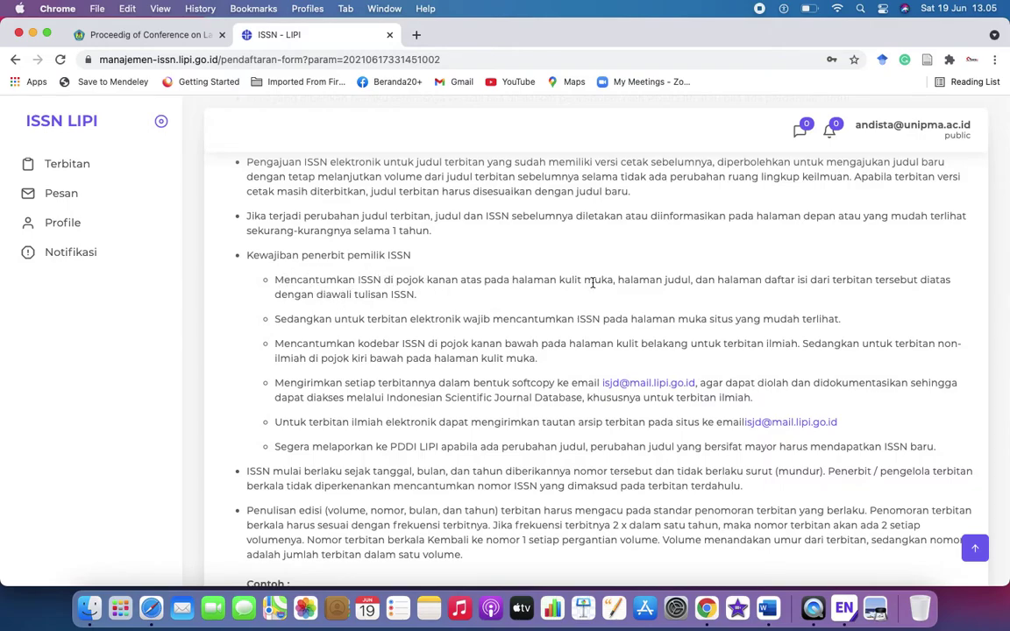
pyautogui.scroll(-2, 462, 382)
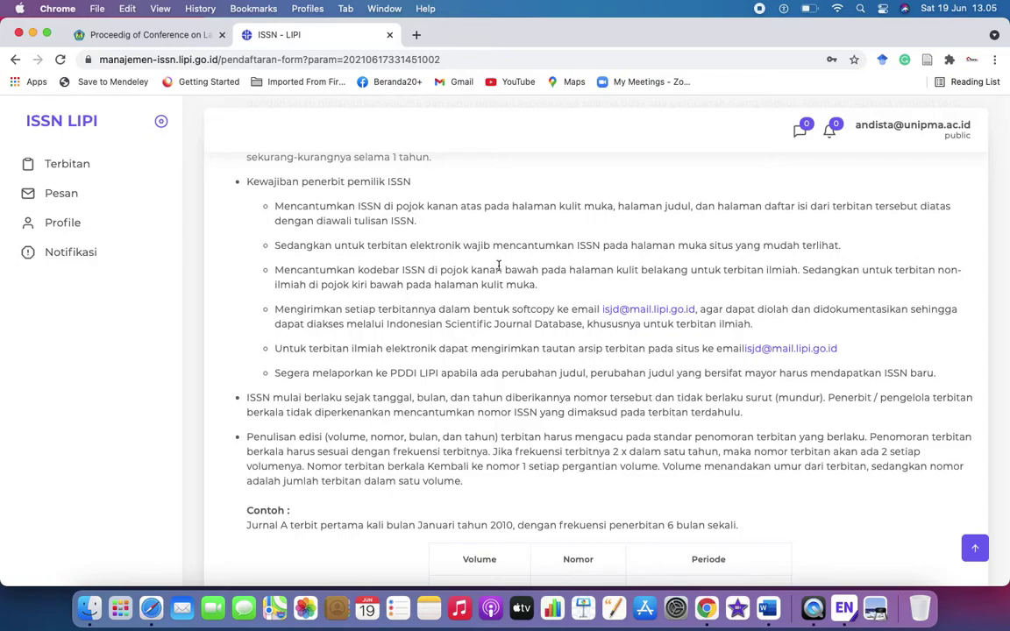
pyautogui.scroll(-7, 532, 496)
pyautogui.scroll(-4, 531, 498)
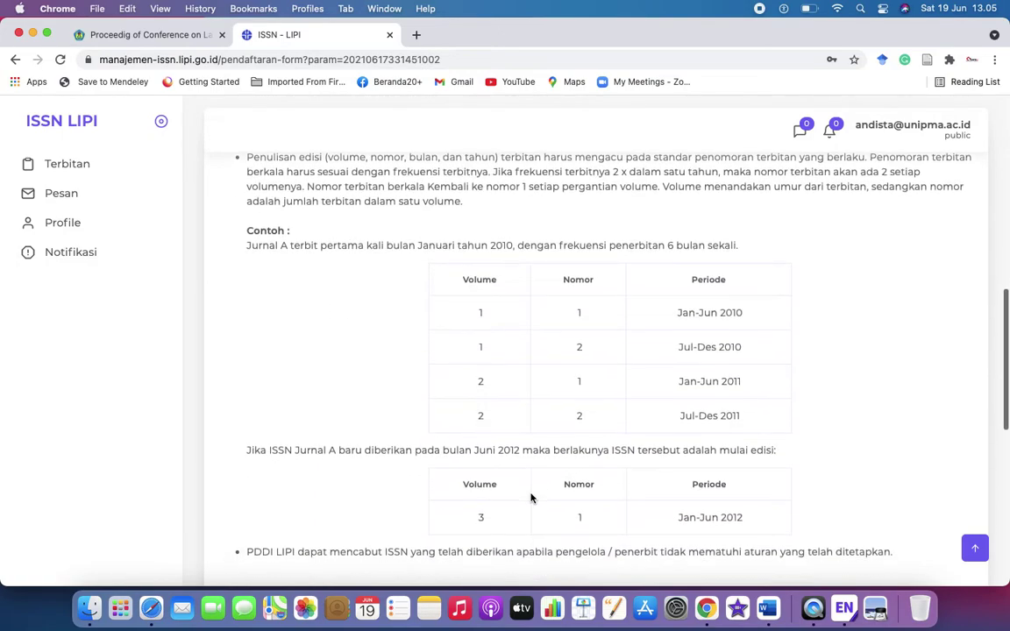
pyautogui.scroll(-3, 532, 497)
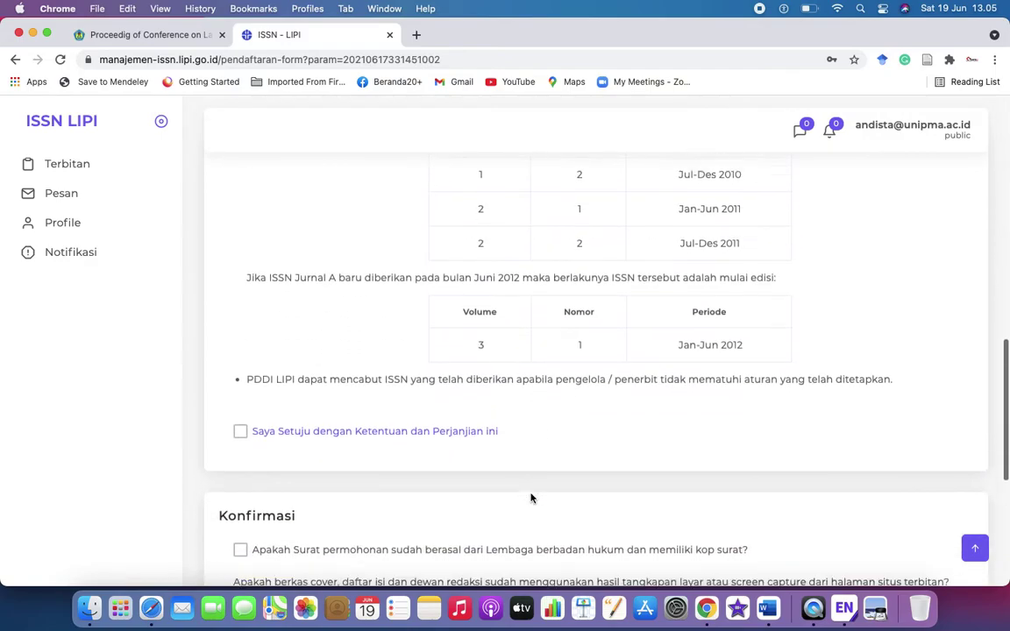
# Tick 'Saya Setuju dengan Ketentuan dan Perjanjian ini' plus the institution-letter and four 'Sudah' confirmations
pyautogui.click(241, 383)
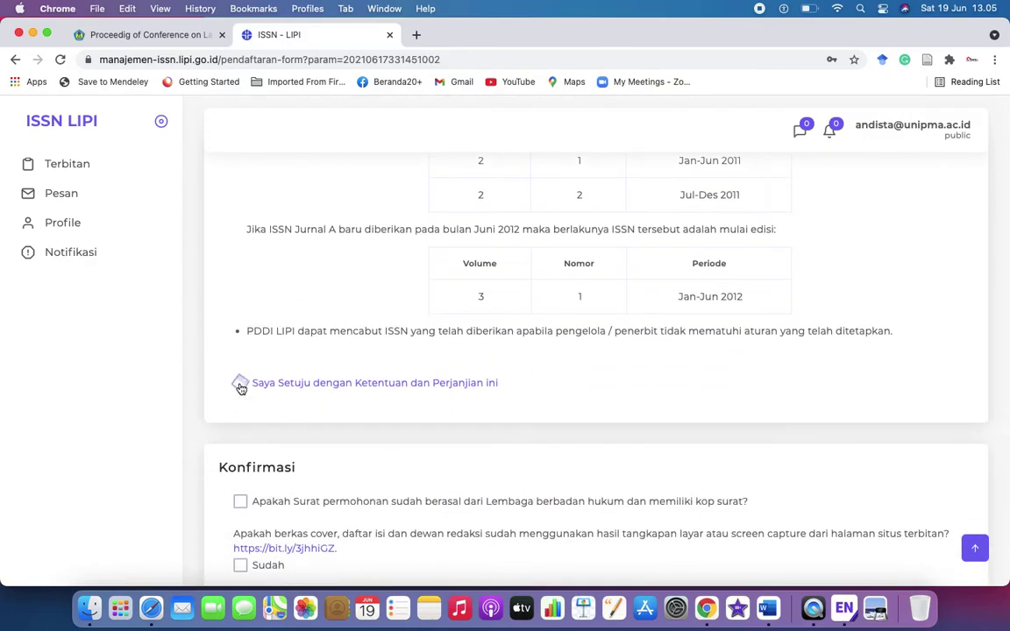
pyautogui.scroll(-3, 348, 439)
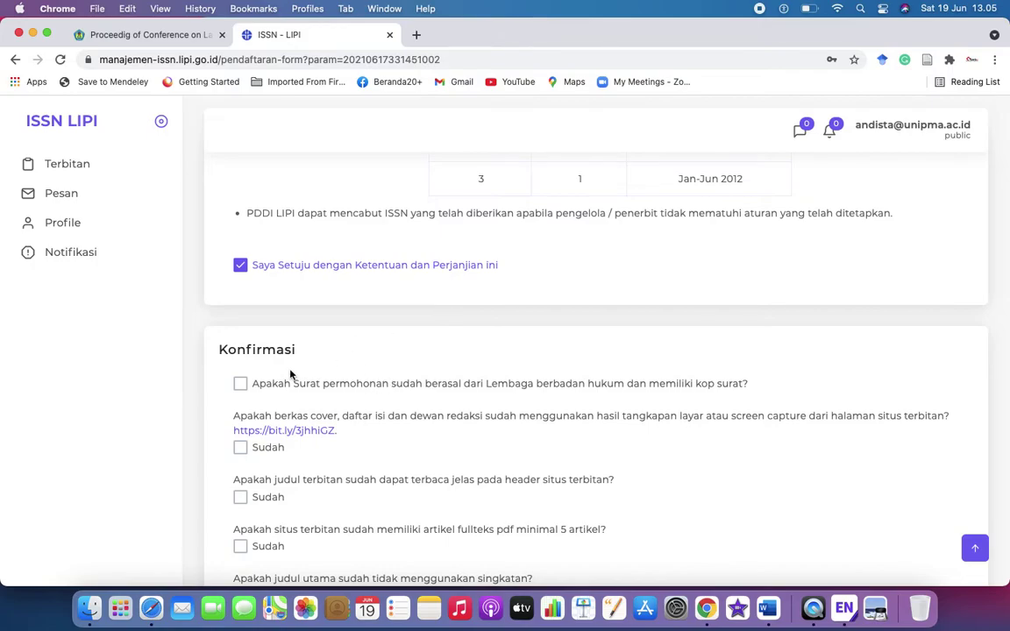
pyautogui.click(242, 387)
pyautogui.scroll(-2, 451, 429)
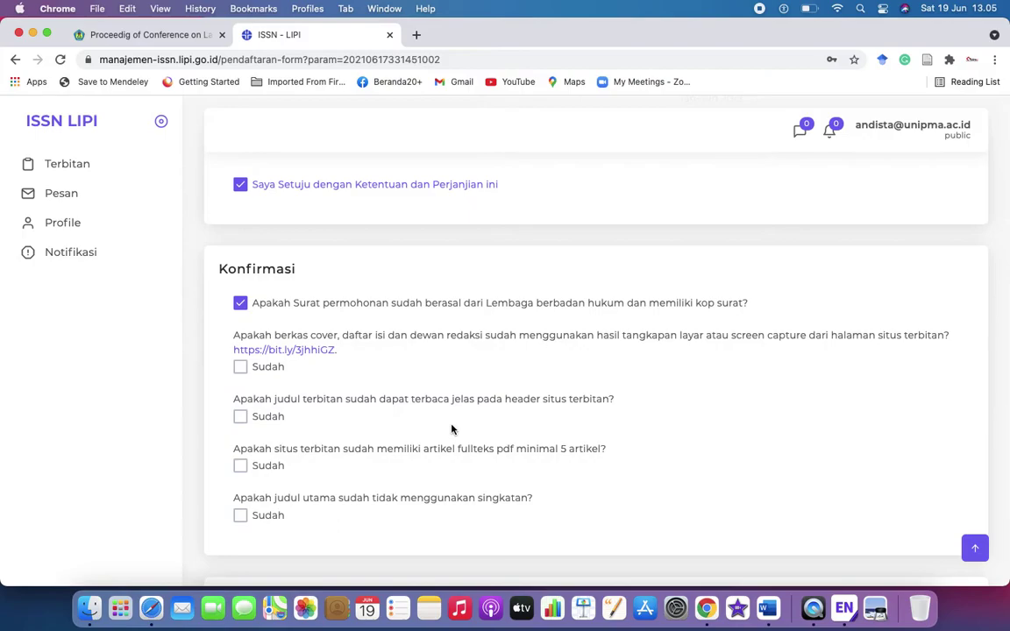
pyautogui.click(239, 367)
pyautogui.click(242, 419)
pyautogui.click(240, 467)
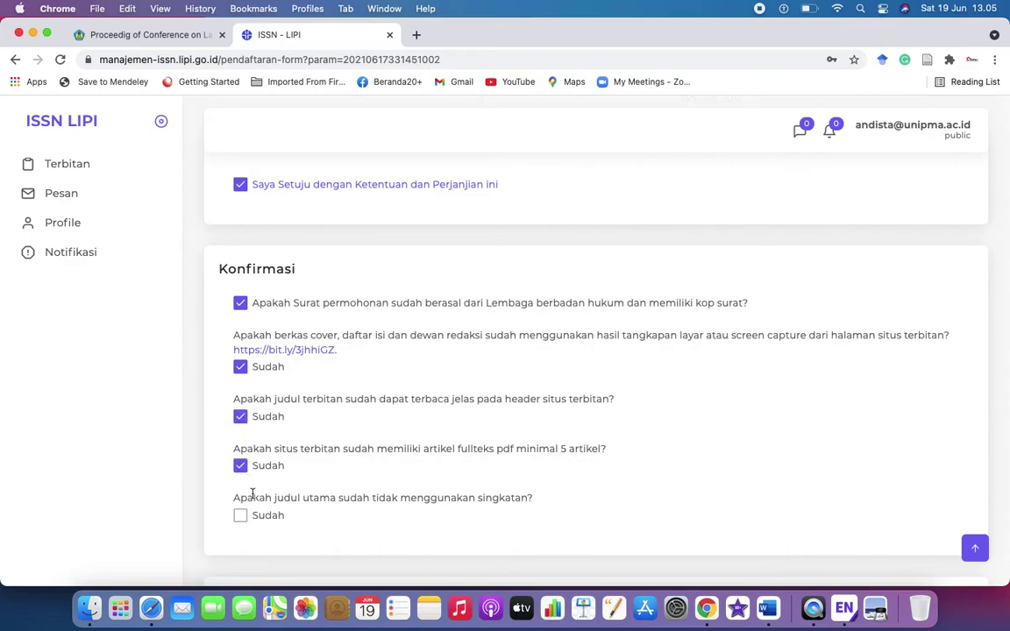
pyautogui.click(240, 515)
pyautogui.scroll(-3, 723, 446)
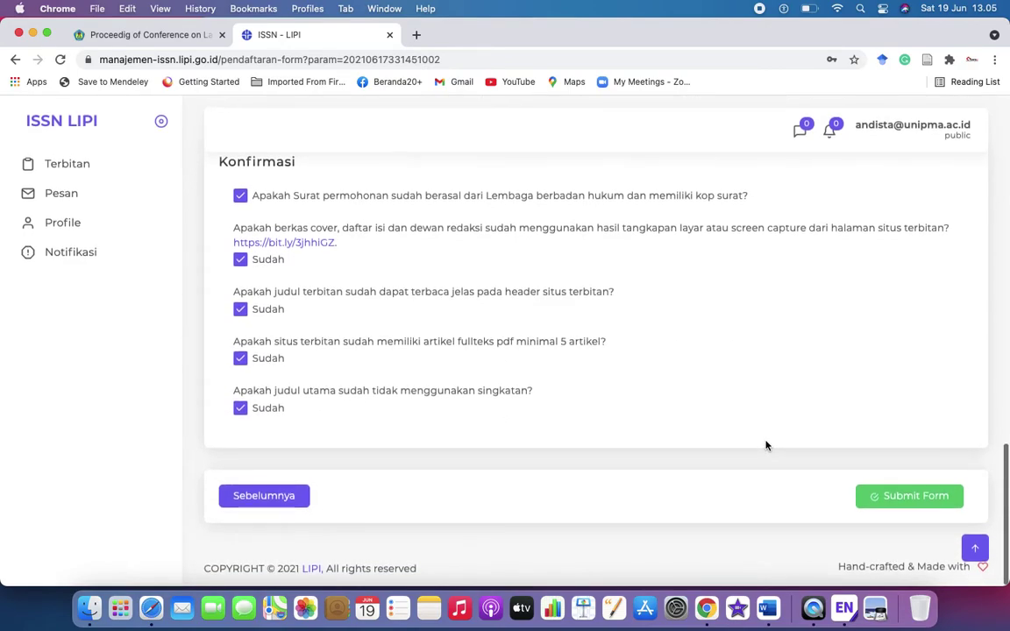
# Submit the form and answer Ya in the Perhatian confirmation dialog
pyautogui.click(906, 498)
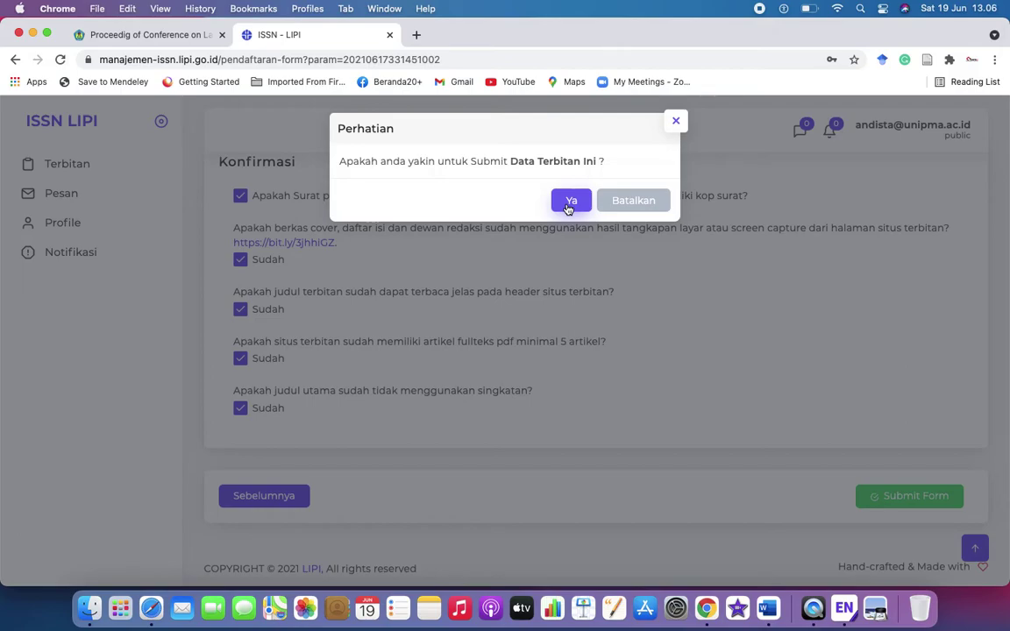
pyautogui.click(567, 205)
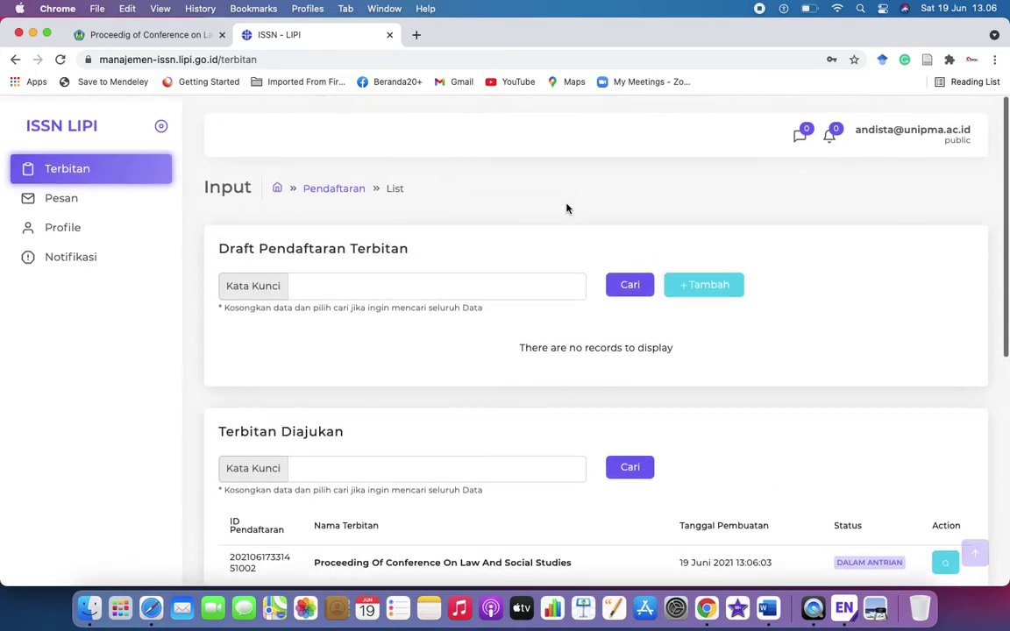
pyautogui.scroll(-3, 566, 209)
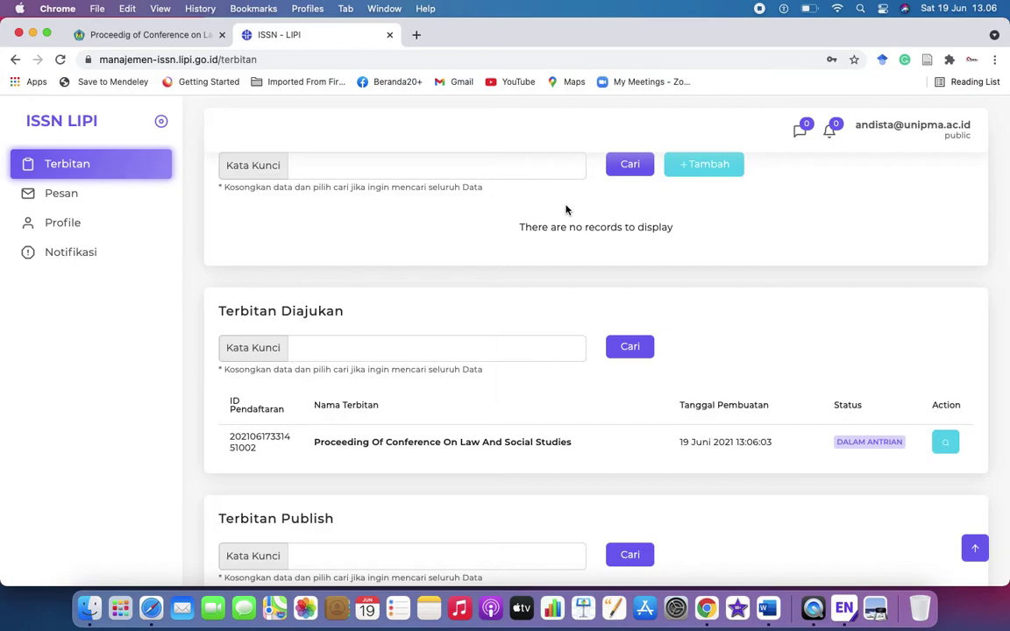
pyautogui.scroll(-2, 552, 354)
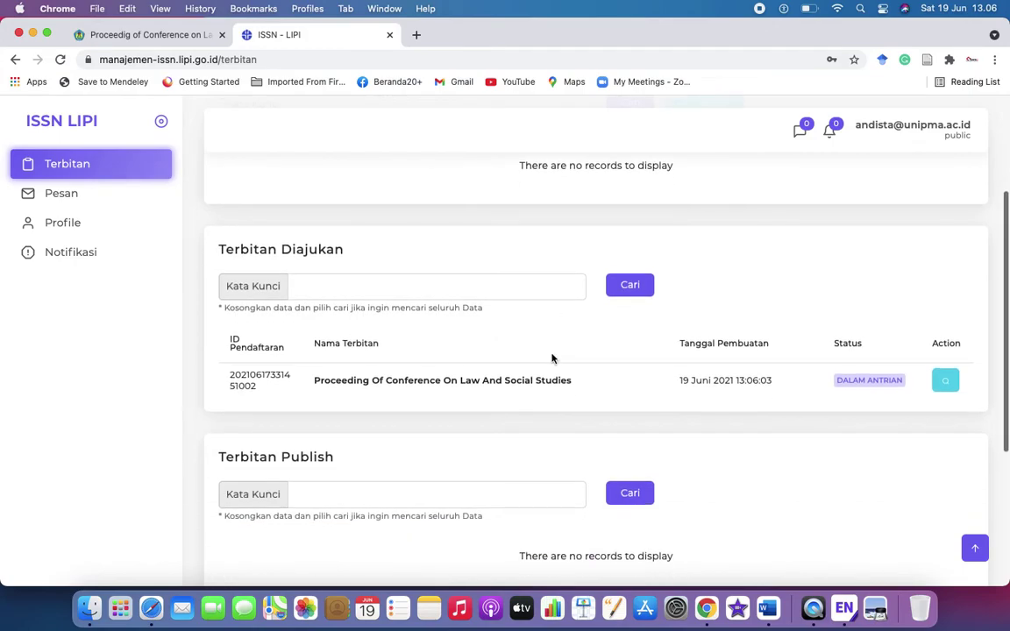